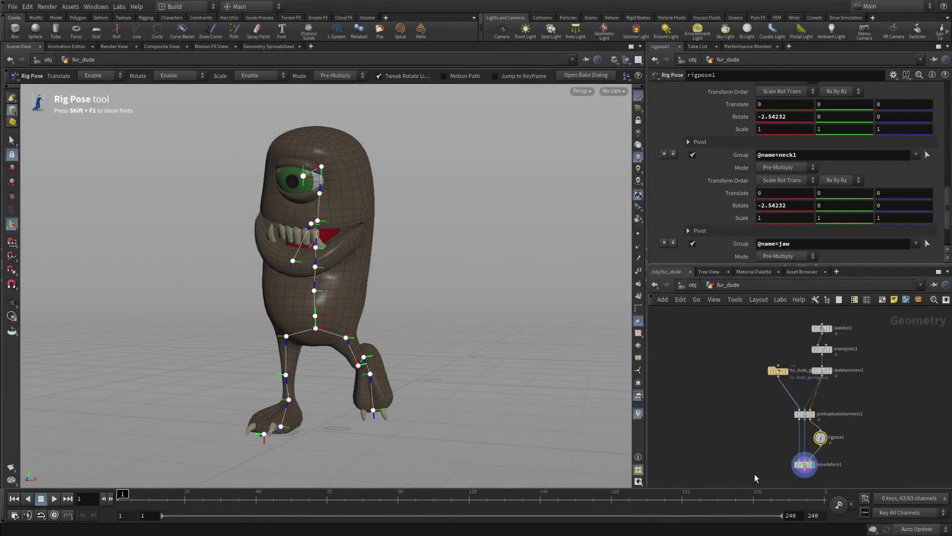
Insert a Split node on the wire below the fur_dude_geo.bgeo file node and align it under that node.
scroll(752, 428, up, 5)
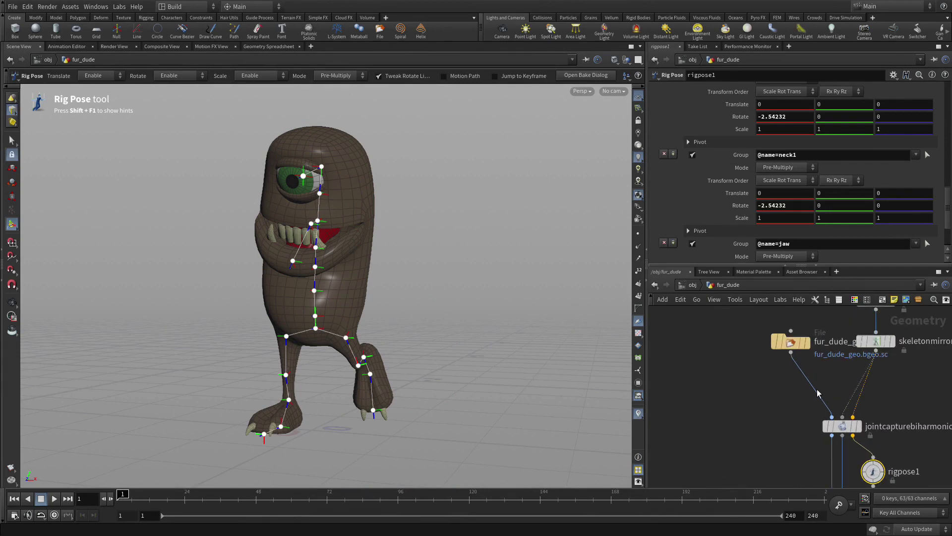
drag(734, 368, 693, 340)
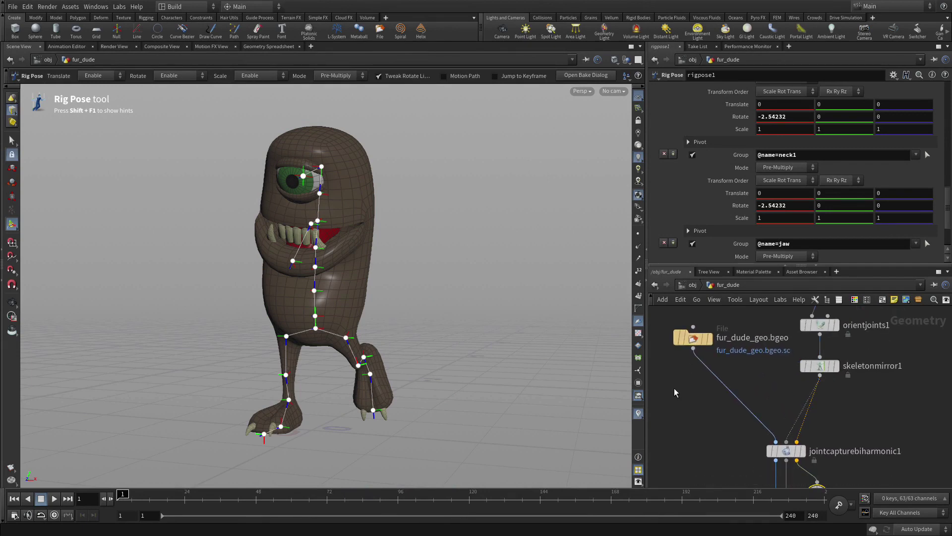
key(Tab)
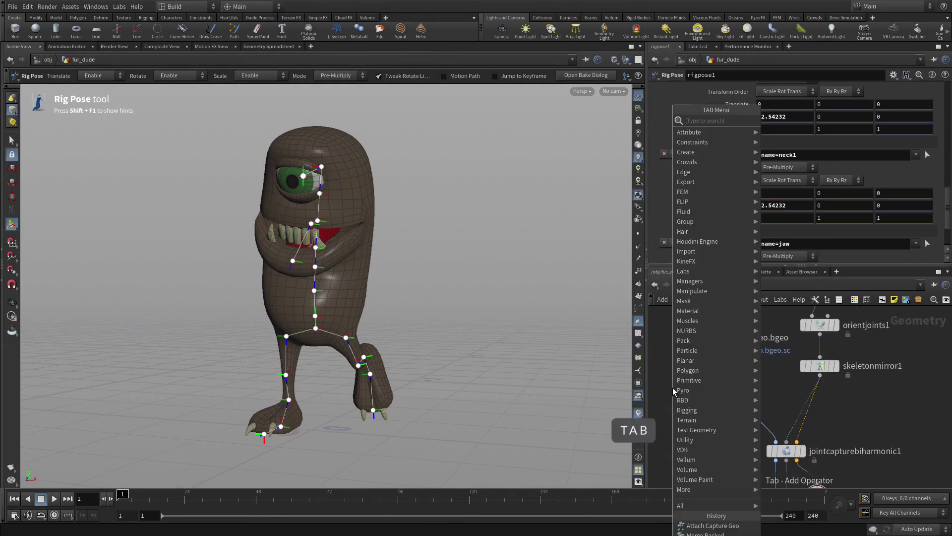
text(a)
key(BackSpace)
text(split)
key(Return)
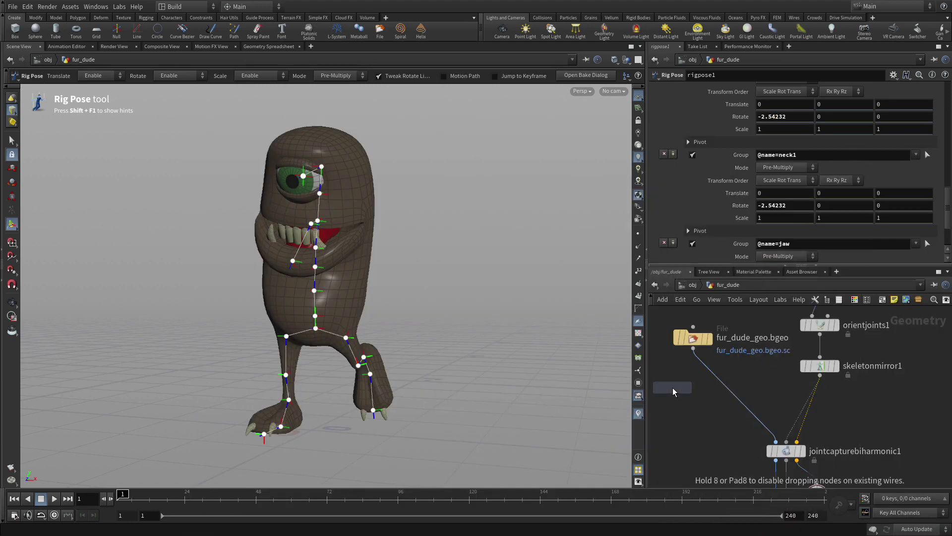
click(722, 383)
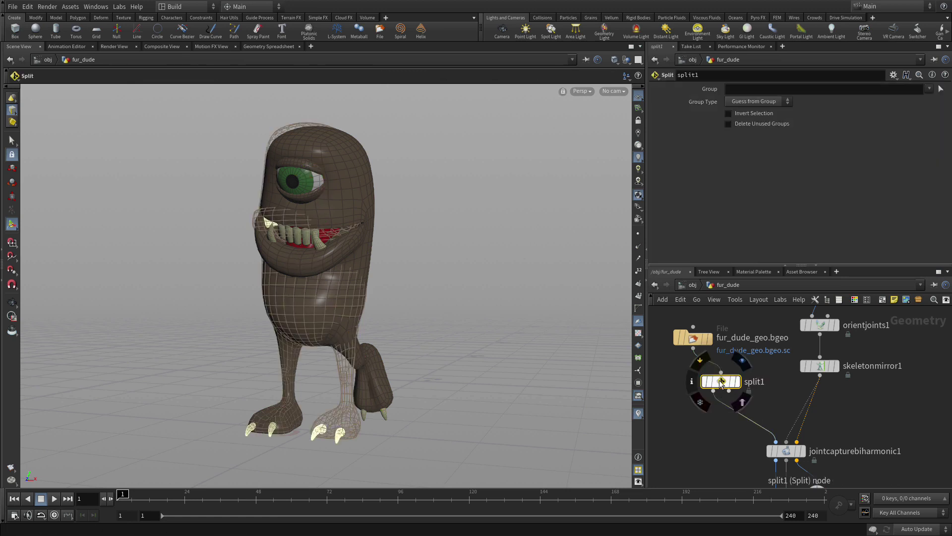
drag(721, 382, 689, 382)
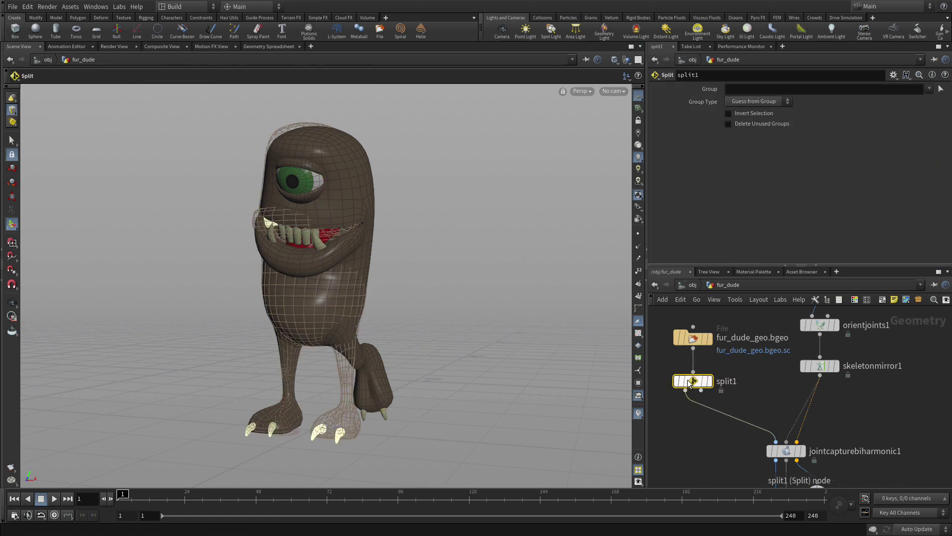
Set the split's group to fur_dude_body and fur_dude_tongue.
click(928, 89)
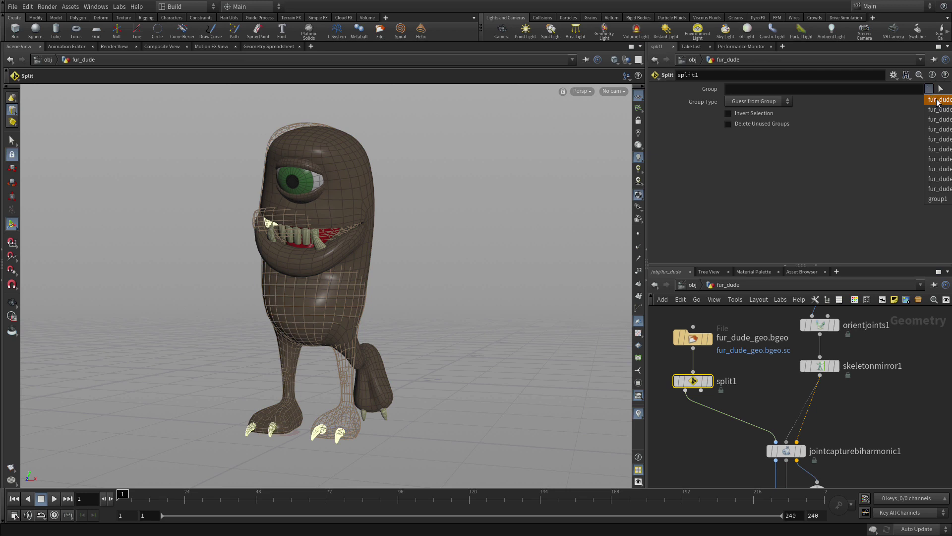
click(937, 99)
click(929, 90)
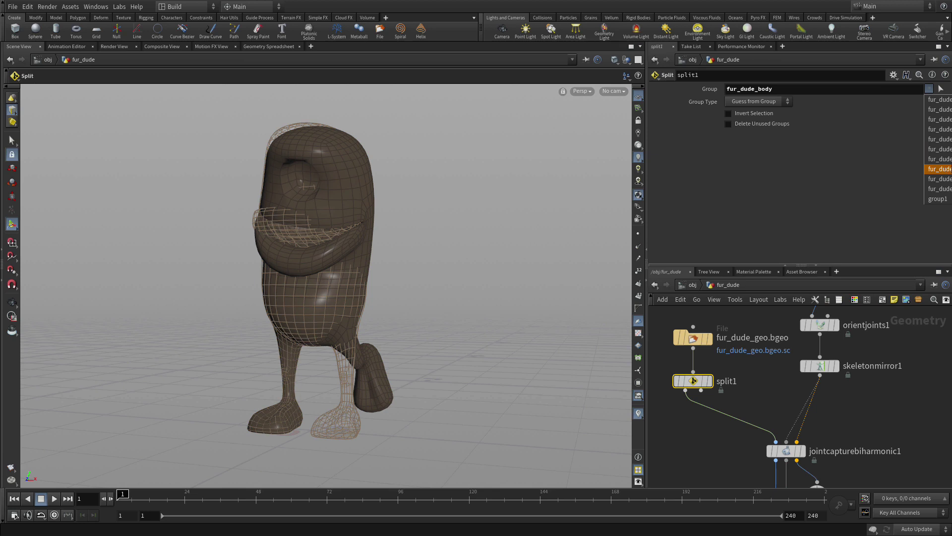
click(940, 169)
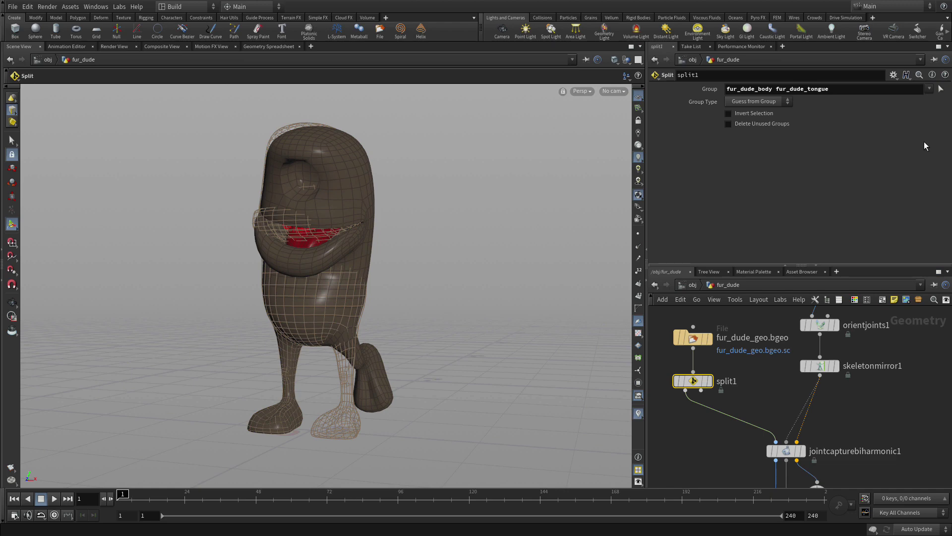
Insert a Visibility node between split1 and jointcapturebiharmonic1, aligned under the split.
key(Tab)
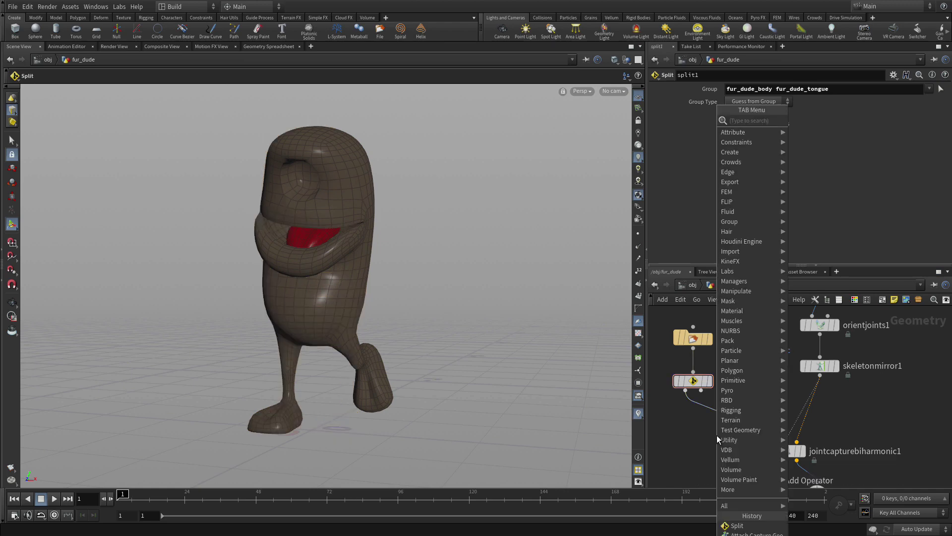
text(visi)
key(Return)
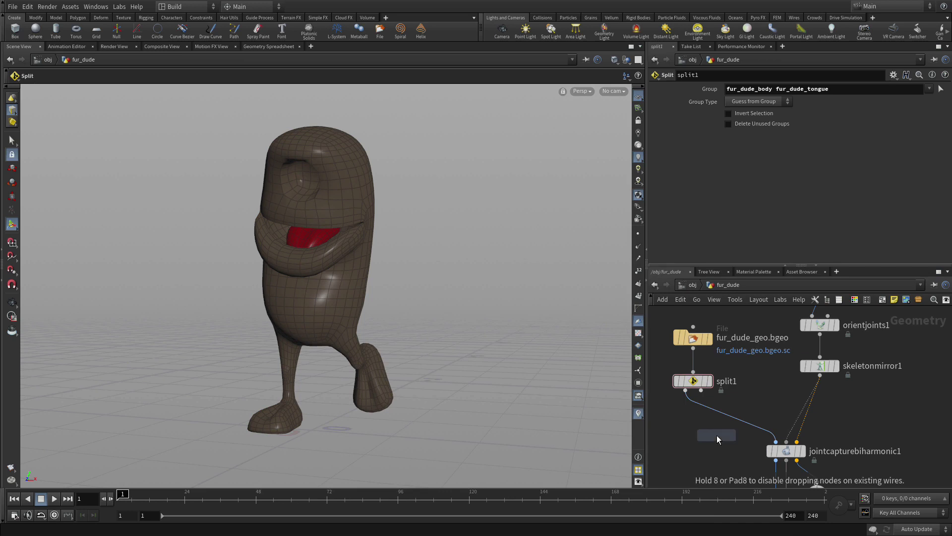
click(721, 415)
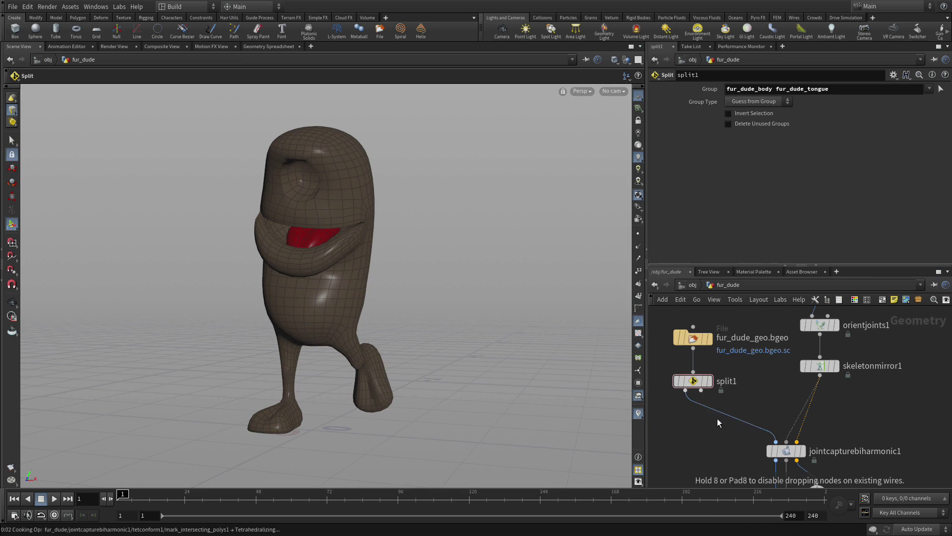
drag(719, 420, 685, 420)
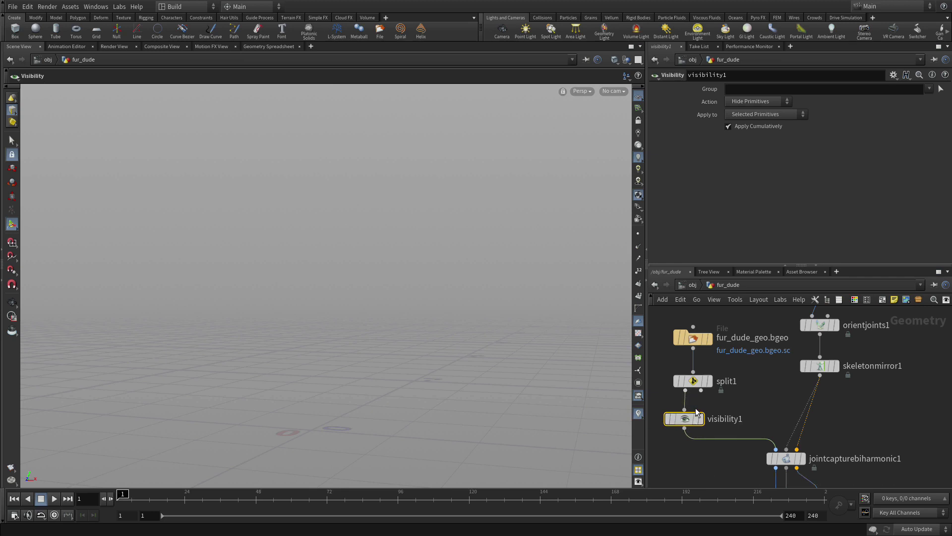
Hide the fur_dude_tongue group with the Visibility node and display that node's output.
click(930, 89)
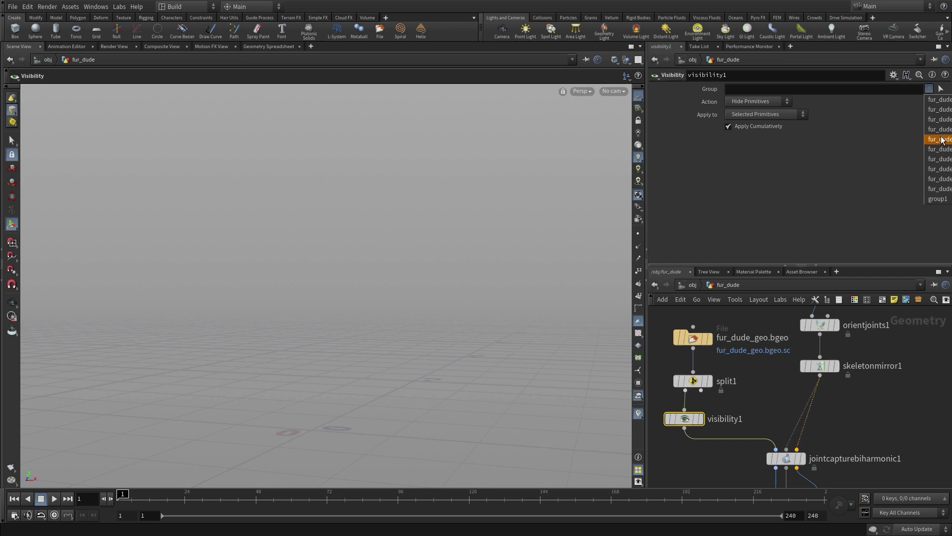
click(950, 172)
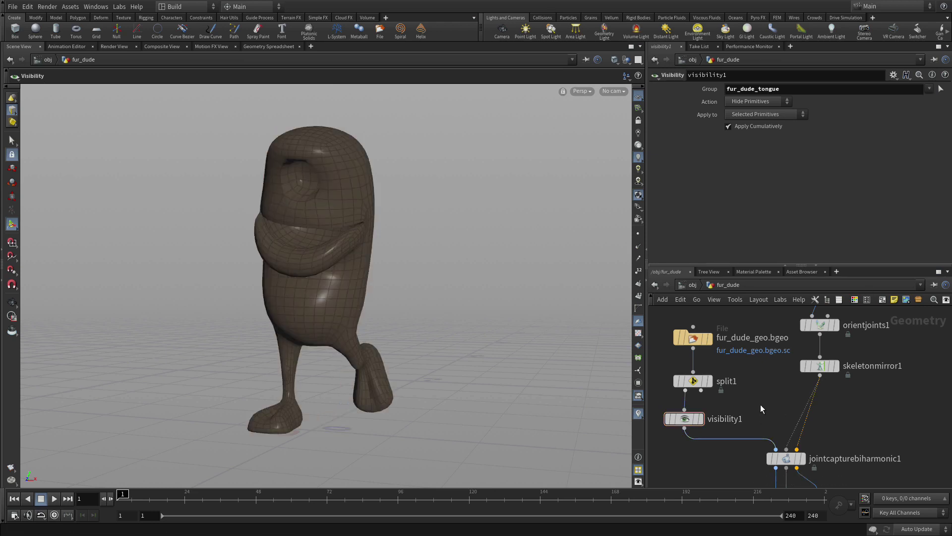
click(701, 421)
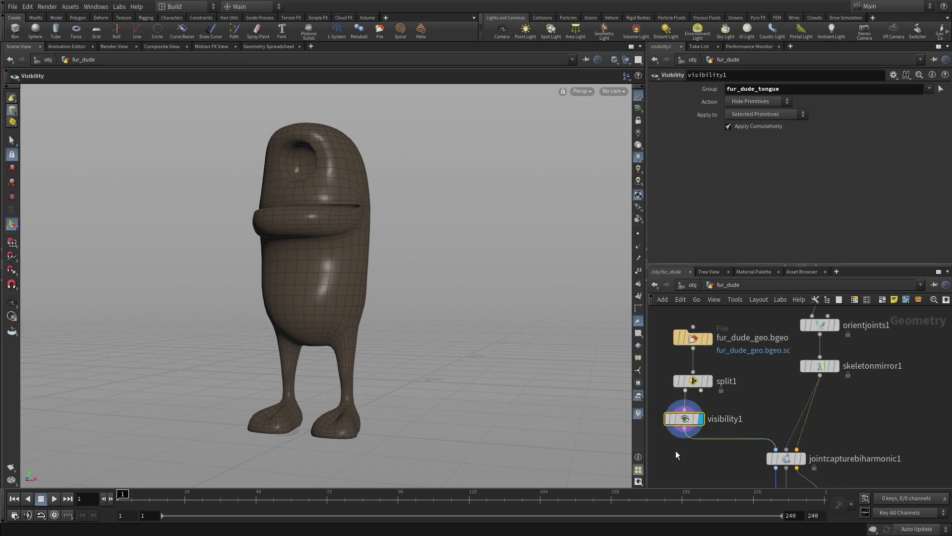
Spread the network apart by moving the three geometry nodes and the three skeleton nodes away from each other.
drag(675, 454, 702, 329)
drag(689, 423, 678, 376)
scroll(844, 417, down, 4)
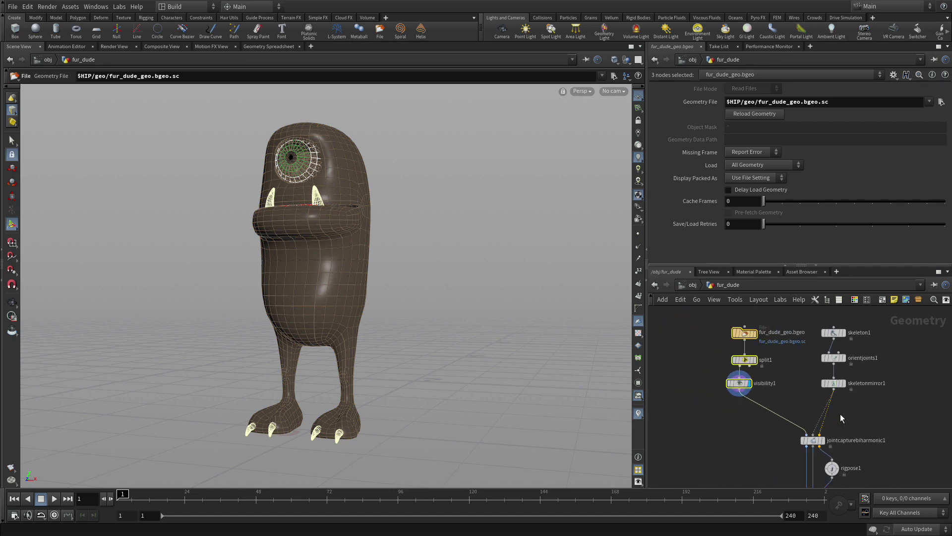
middle_drag(859, 413, 856, 434)
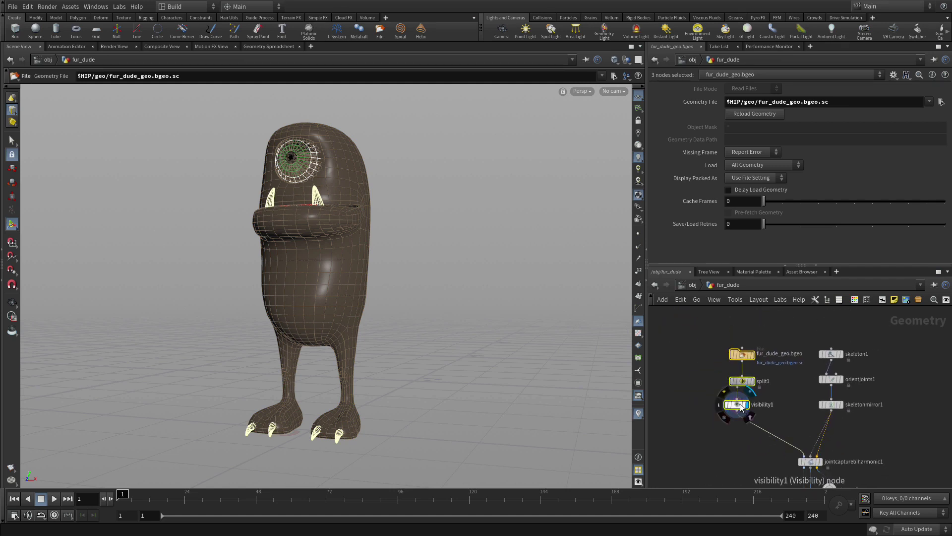
drag(741, 407, 706, 403)
drag(868, 432, 813, 338)
drag(830, 405, 870, 404)
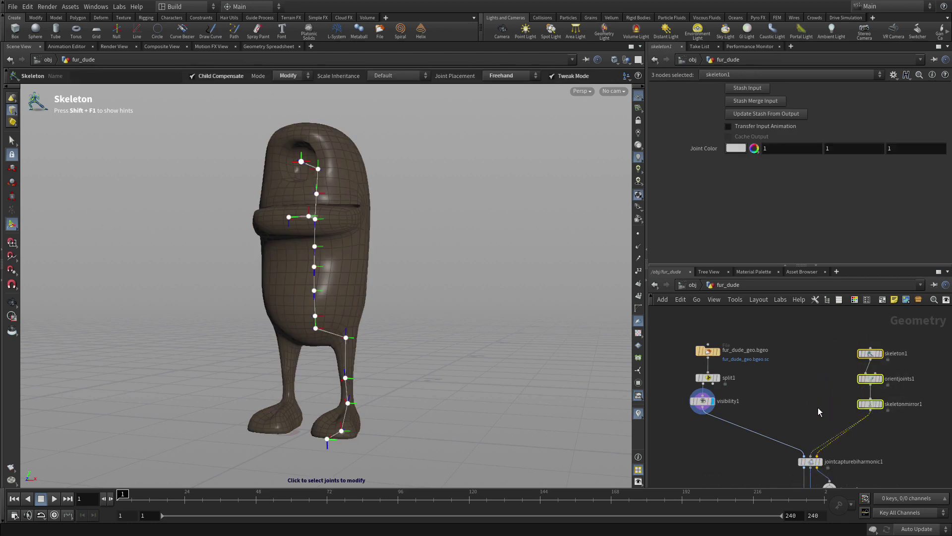
click(819, 412)
alt+right_drag(744, 410, 755, 403)
alt+middle_drag(751, 410, 755, 401)
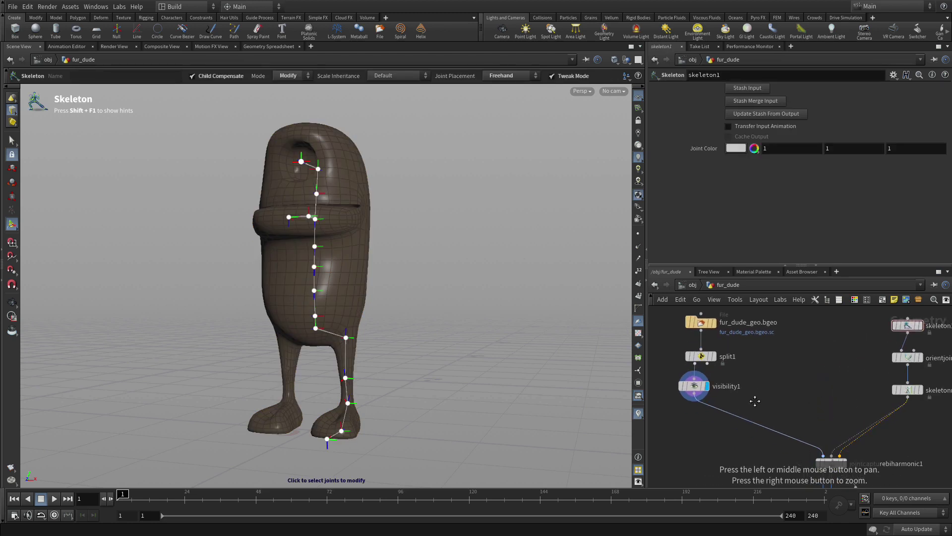
On the visibility1 geometry, select the continuous path of edges running around the lower lip from one mouth corner to the other.
click(693, 389)
alt+drag(370, 213, 362, 237)
alt+right_drag(362, 236, 508, 181)
alt+middle_drag(391, 232, 542, 299)
mouse_move(542, 299)
mouse_down()
mouse_move(517, 300)
mouse_move(530, 299)
mouse_up()
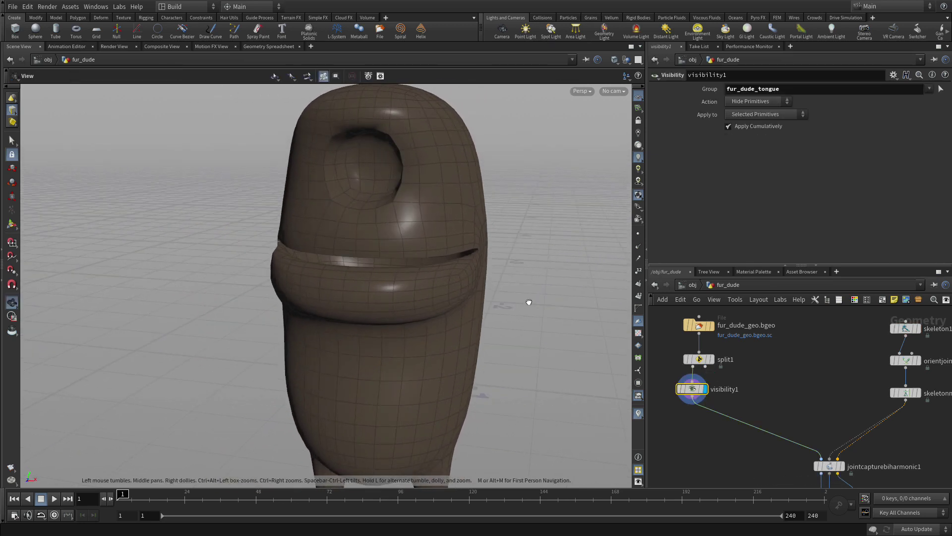
key(Return)
key(s)
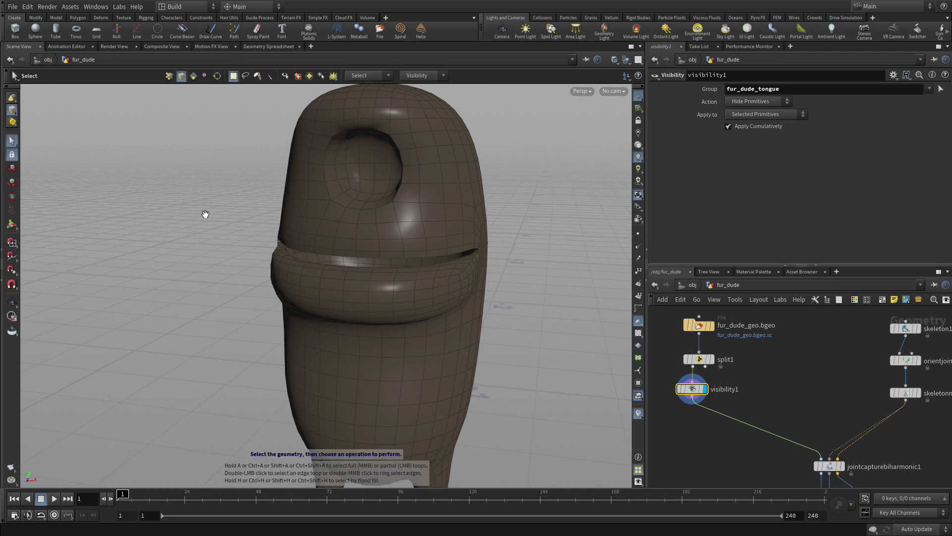
click(13, 110)
drag(463, 344, 276, 308)
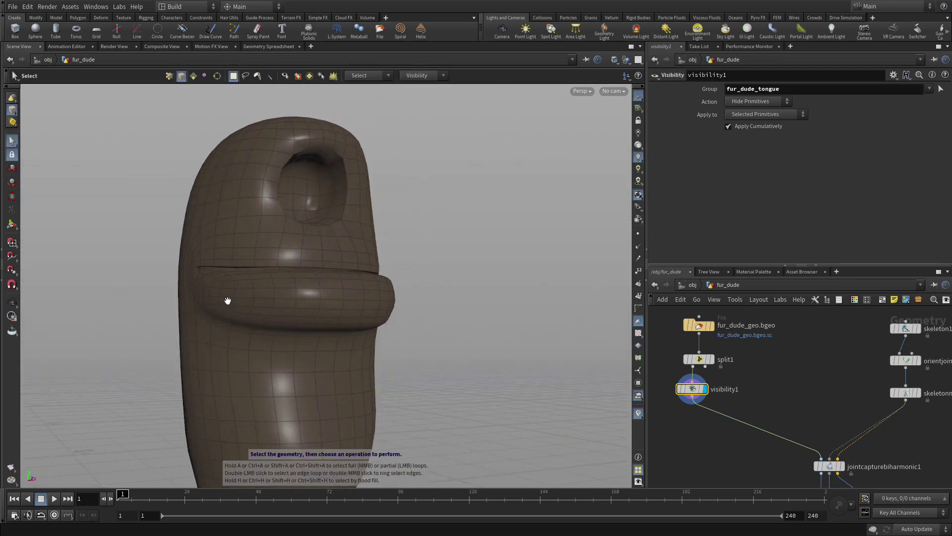
key(a)
drag(334, 304, 308, 316)
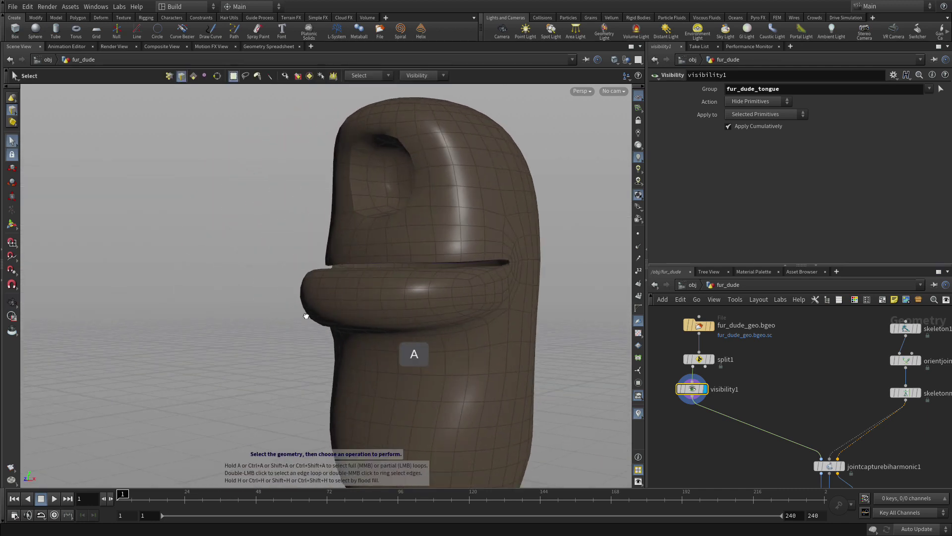
click(461, 296)
drag(402, 266, 440, 272)
drag(475, 315, 338, 302)
key(s)
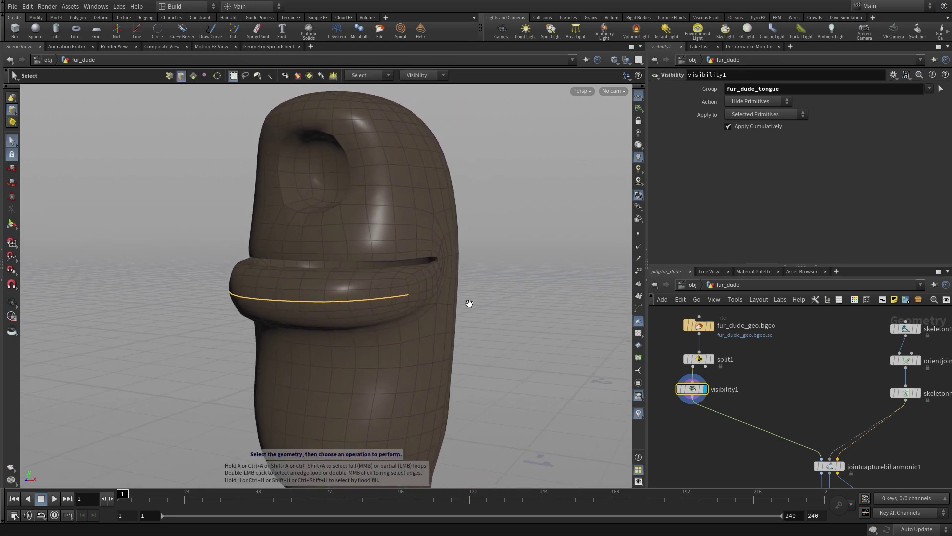
Convert the selected lower-lip edges into a curve with Curve from Edges.
key(Tab)
text(curve f)
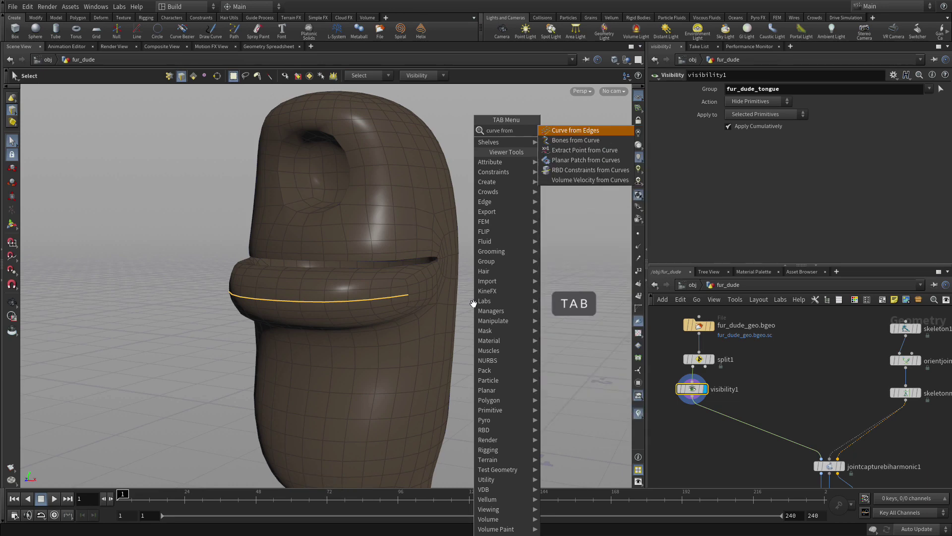
key(Return)
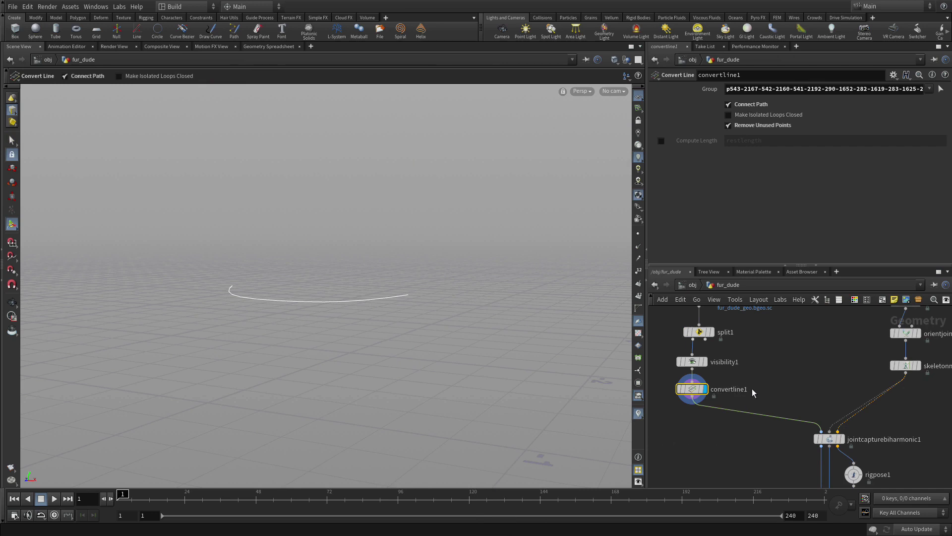
Move convertline1 onto a side branch and reconnect visibility1 directly to the first input of jointcapturebiharmonic1.
middle_drag(772, 377, 765, 393)
drag(688, 405, 783, 397)
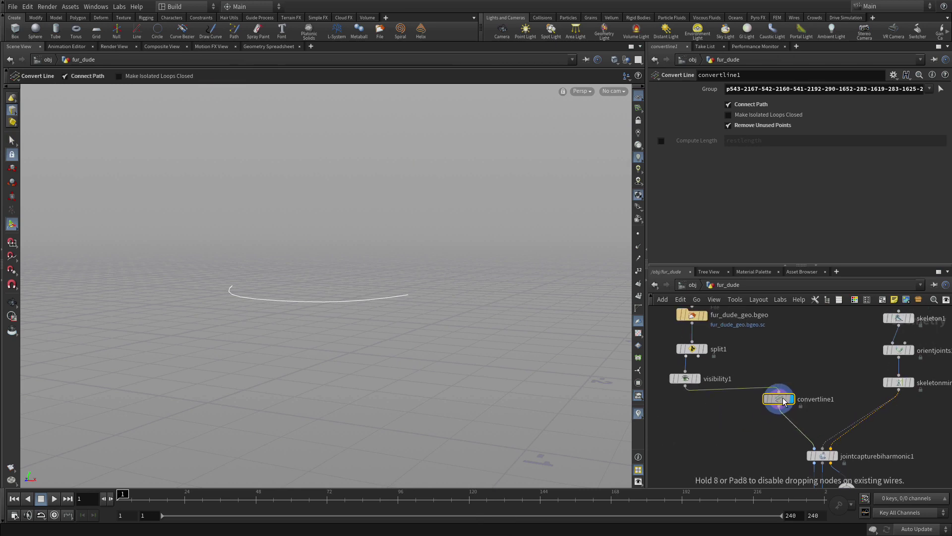
click(685, 386)
click(813, 449)
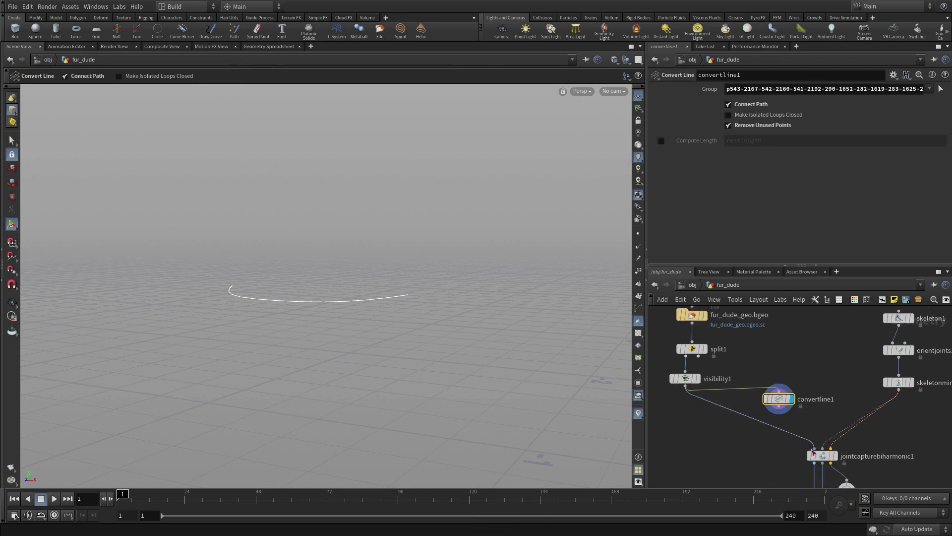
Display the visibility1 node's body geometry in the viewport again.
click(697, 379)
click(687, 382)
key(Escape)
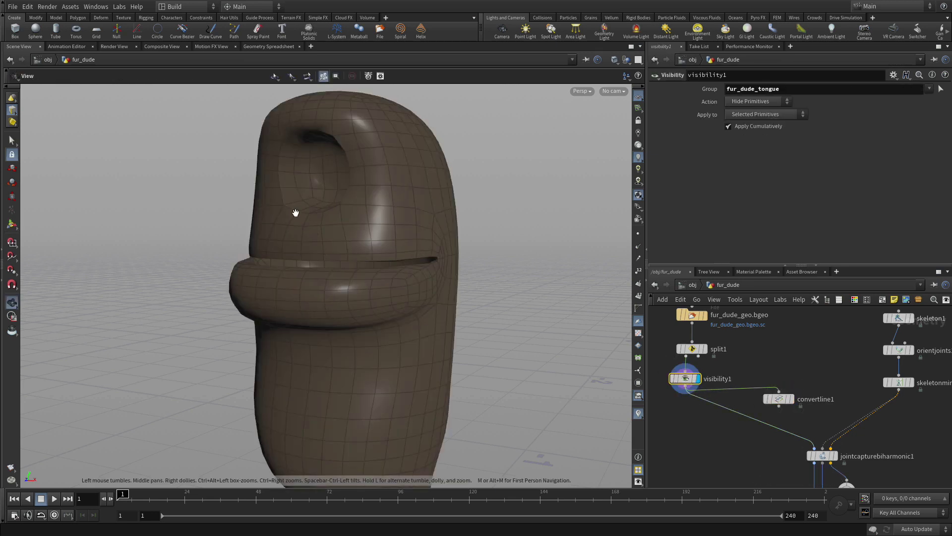
mouse_move(298, 213)
mouse_down()
mouse_move(360, 224)
mouse_move(308, 210)
mouse_up()
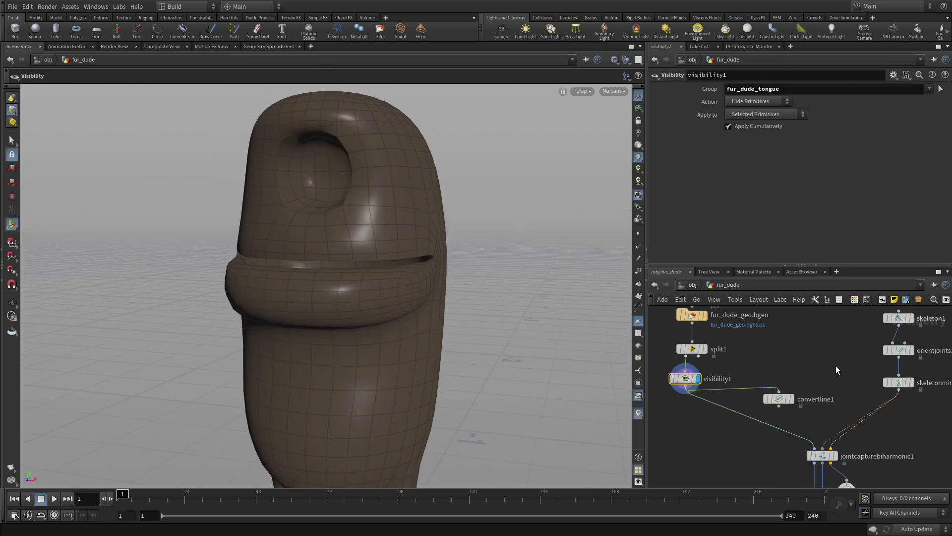
Rename the convertline1 node as lower_lip.
double_click(816, 400)
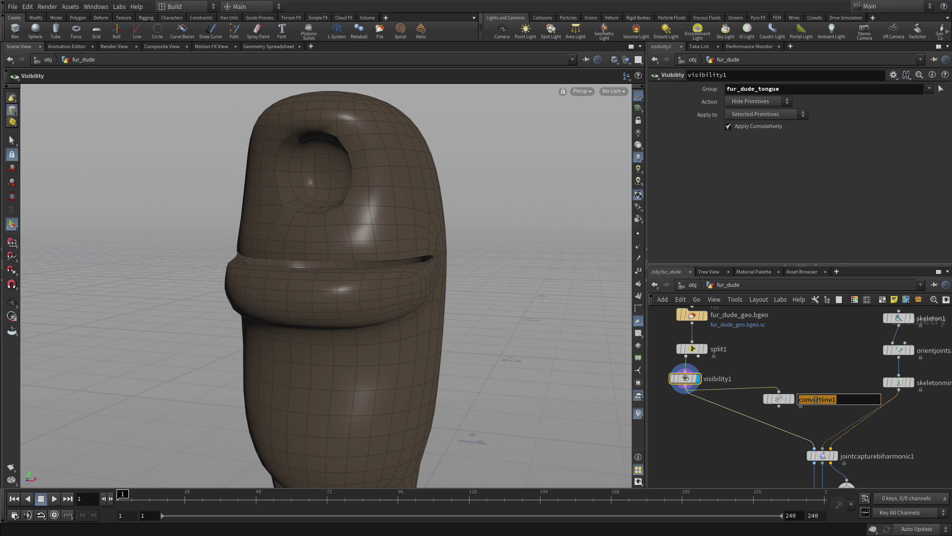
text(lower_lip)
key(Return)
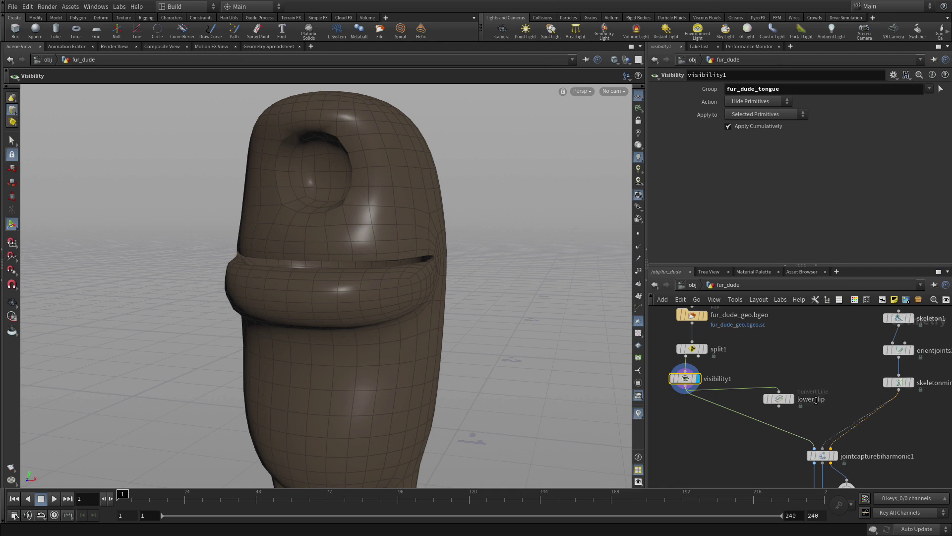
click(782, 368)
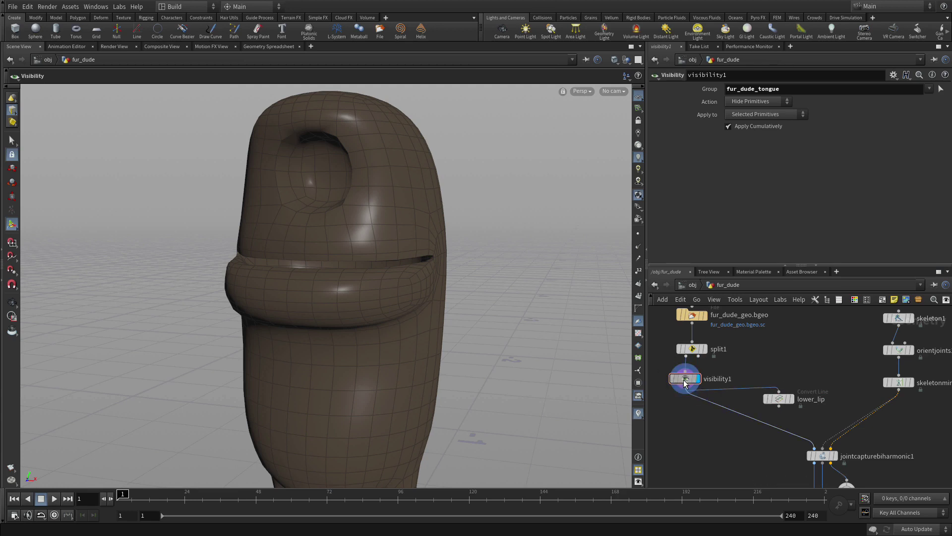
Select the full edge loop along the upper lip on the displayed body mesh.
key(Escape)
drag(255, 240, 359, 245)
key(Return)
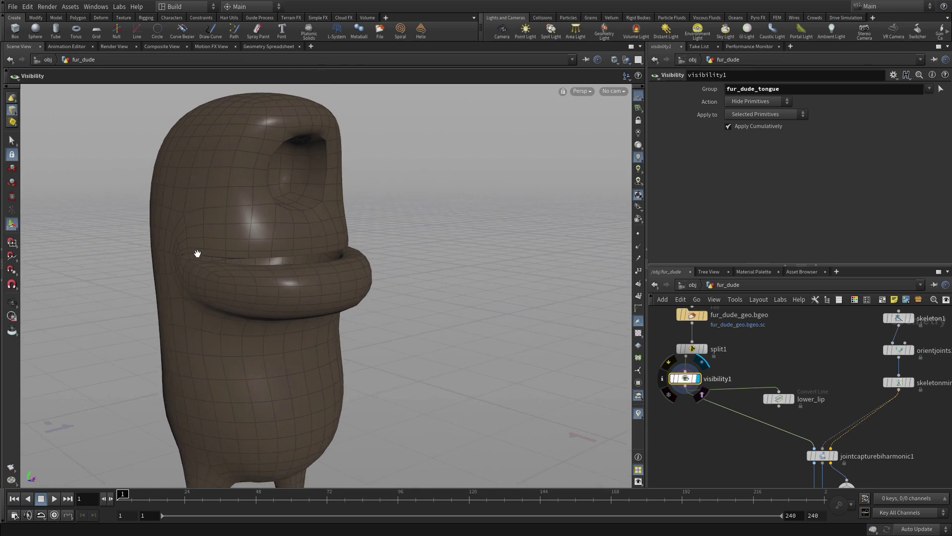
click(12, 140)
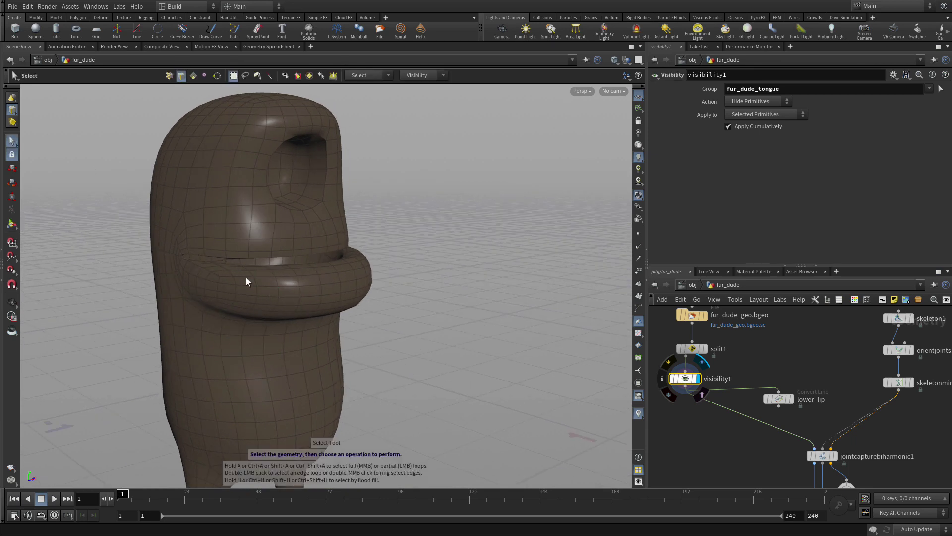
click(202, 256)
alt+drag(415, 243, 245, 246)
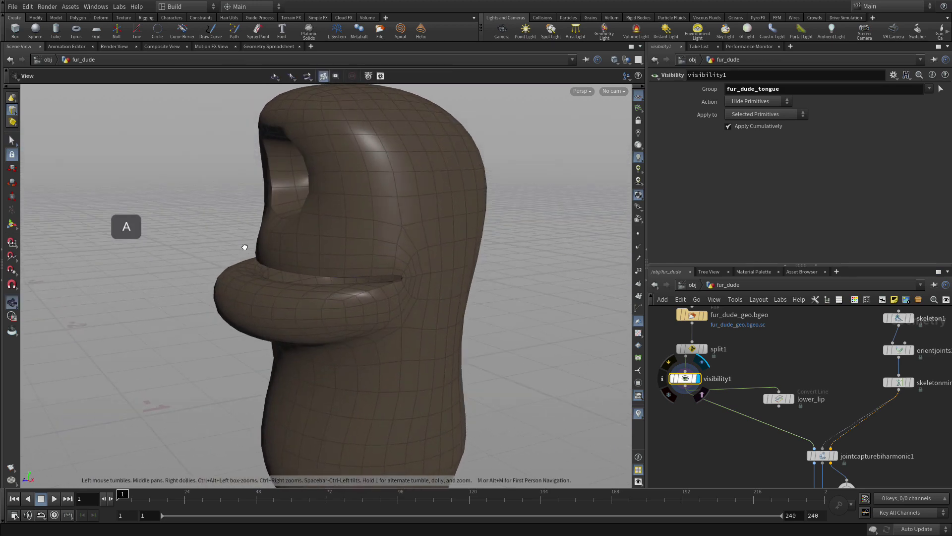
click(388, 274)
drag(374, 293, 377, 230)
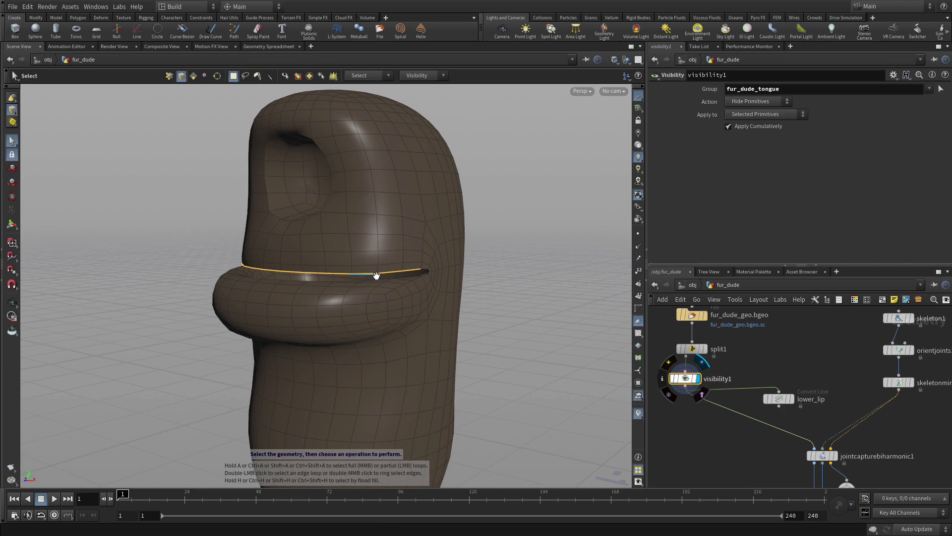
Convert the selected upper-lip edges into a curve with Curve from Edges.
key(Tab)
text(cur)
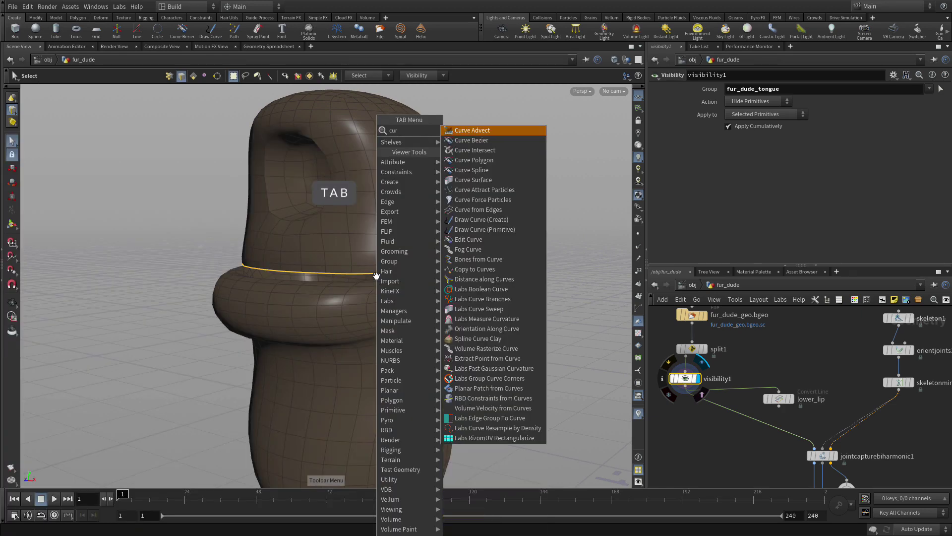
text(ve fro)
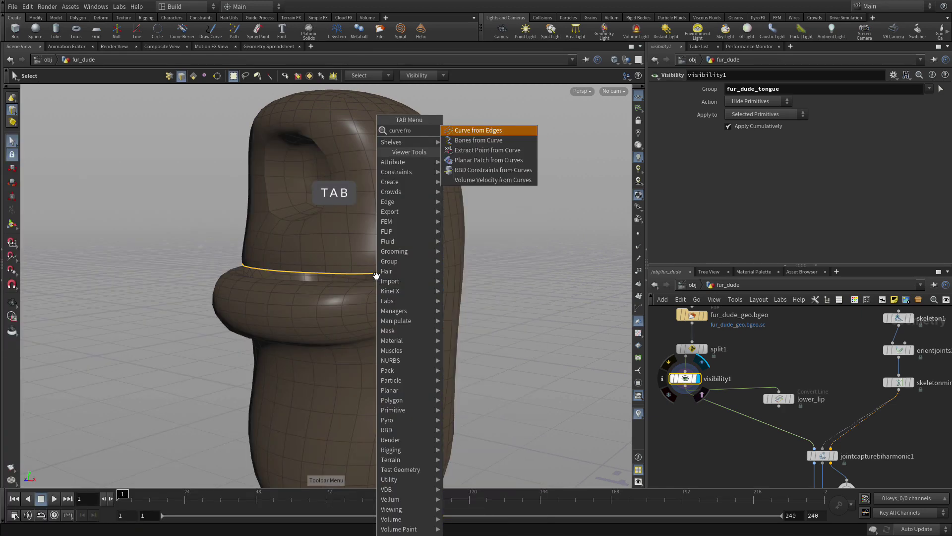
key(Return)
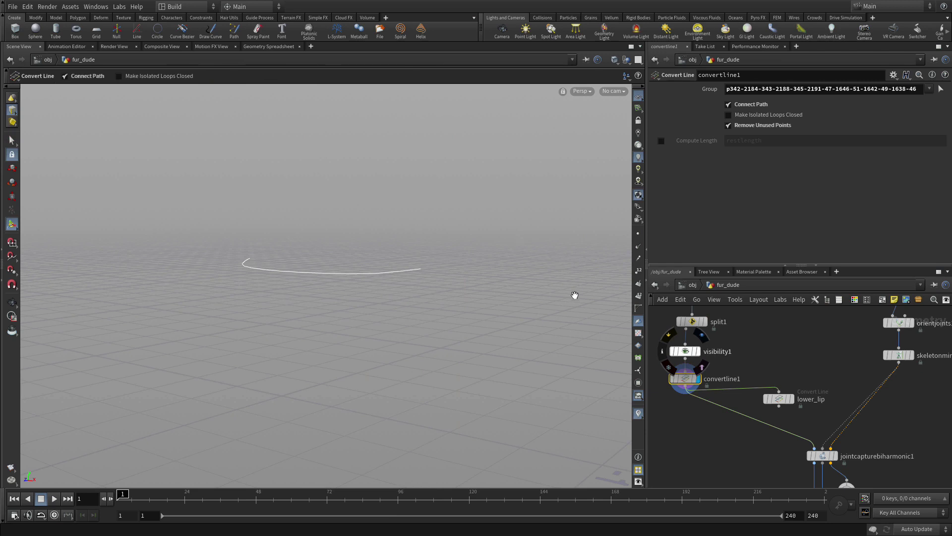
Move the new convertline1 out of the main chain and reconnect visibility1 directly to the first input of jointcapturebiharmonic1.
drag(690, 379, 791, 369)
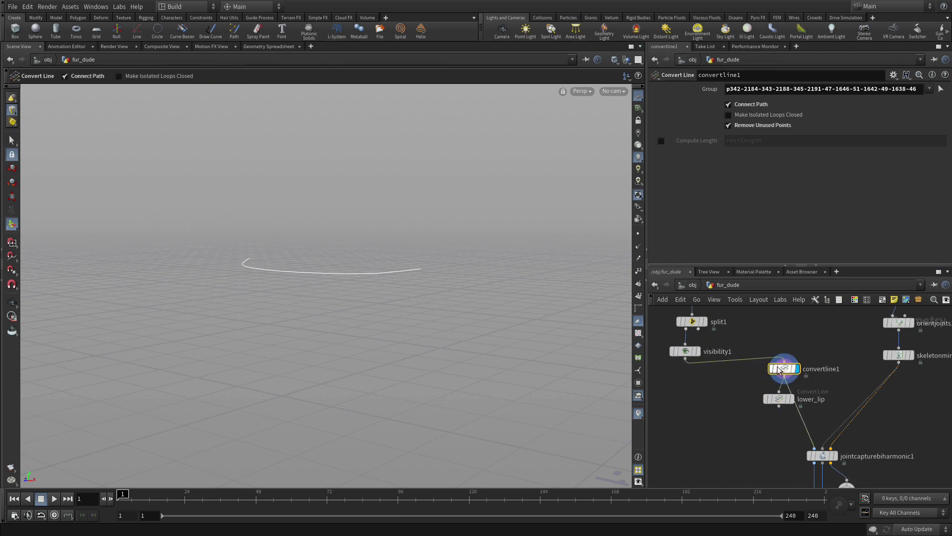
click(686, 358)
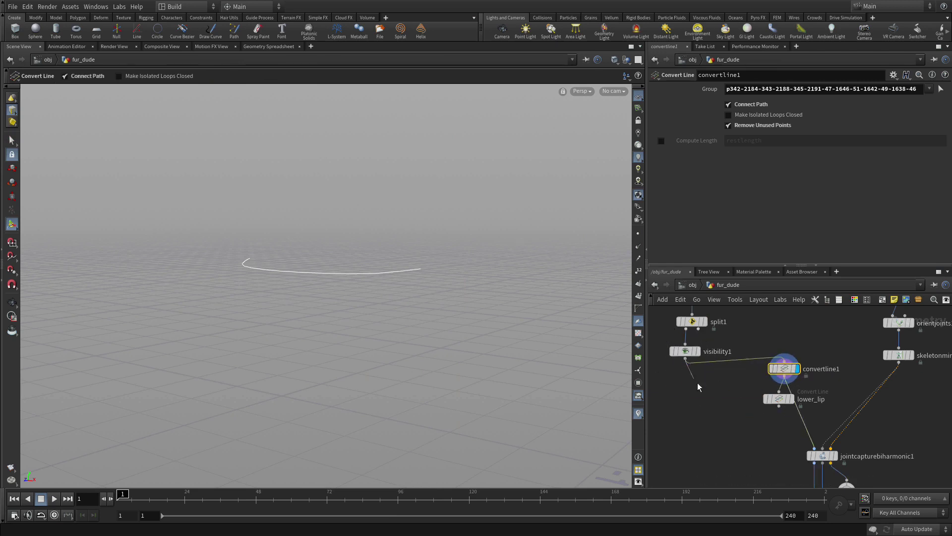
click(814, 448)
Place lower_lip and convertline1 side by side, with lower_lip disconnected from convertline1 and fed directly by visibility1.
drag(782, 402, 825, 400)
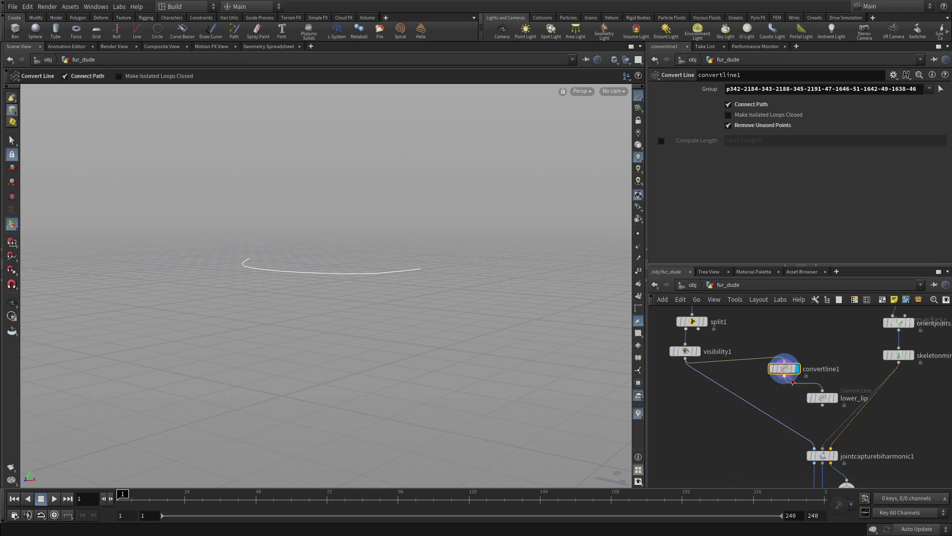
drag(787, 371, 816, 370)
drag(819, 405, 757, 382)
click(766, 382)
click(687, 361)
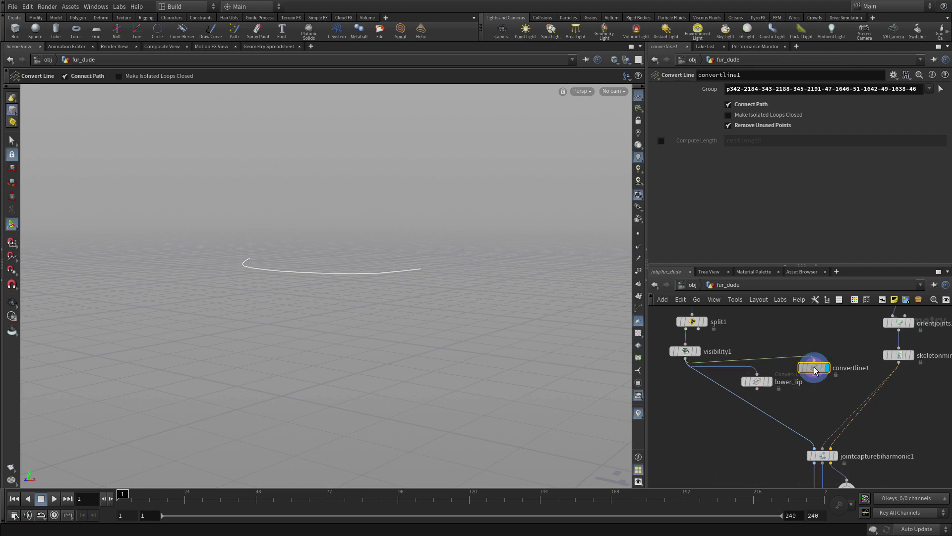
drag(816, 371, 818, 385)
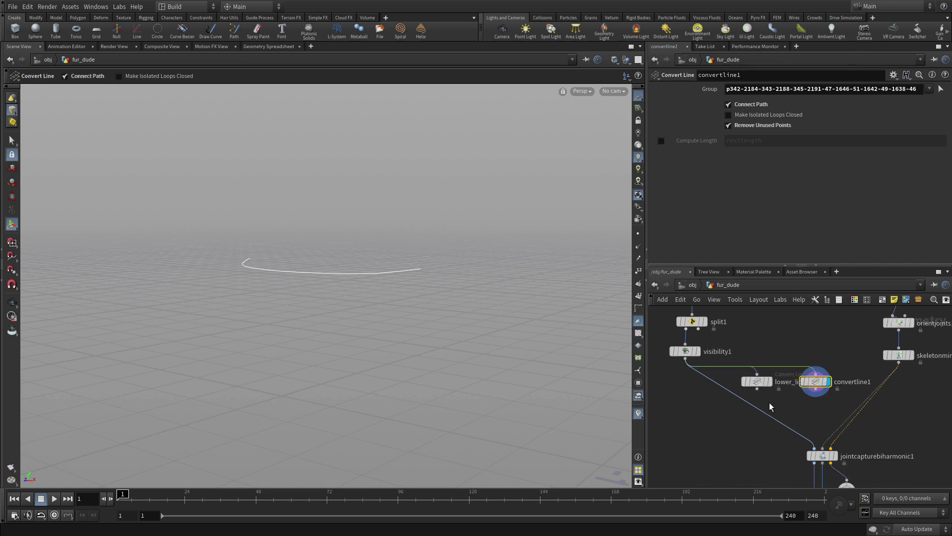
Rename the convertline1 node as upper_lip.
double_click(837, 382)
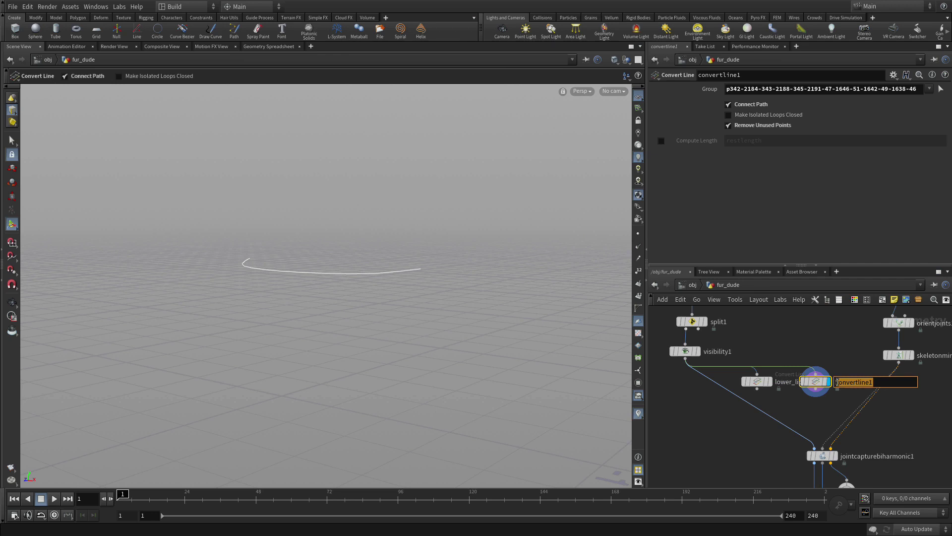
text(upper_lip)
key(Return)
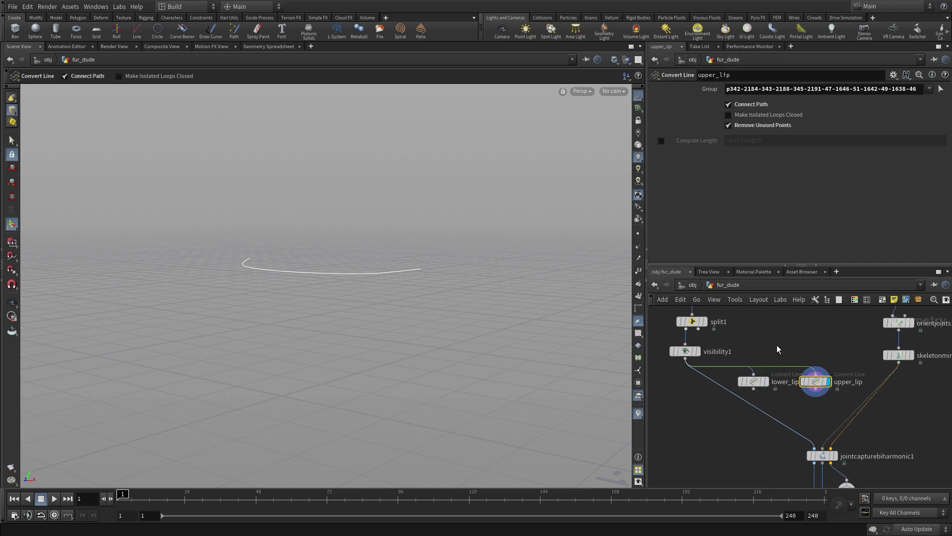
Preview the lower_lip and upper_lip curves in turn, ending with the visibility1 body displayed in the viewport.
middle_drag(777, 346, 767, 327)
click(756, 365)
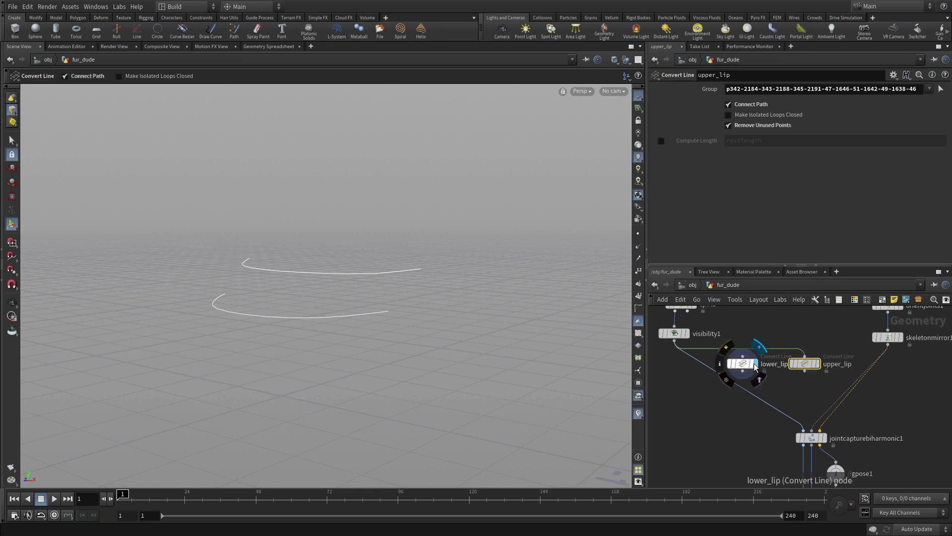
click(818, 365)
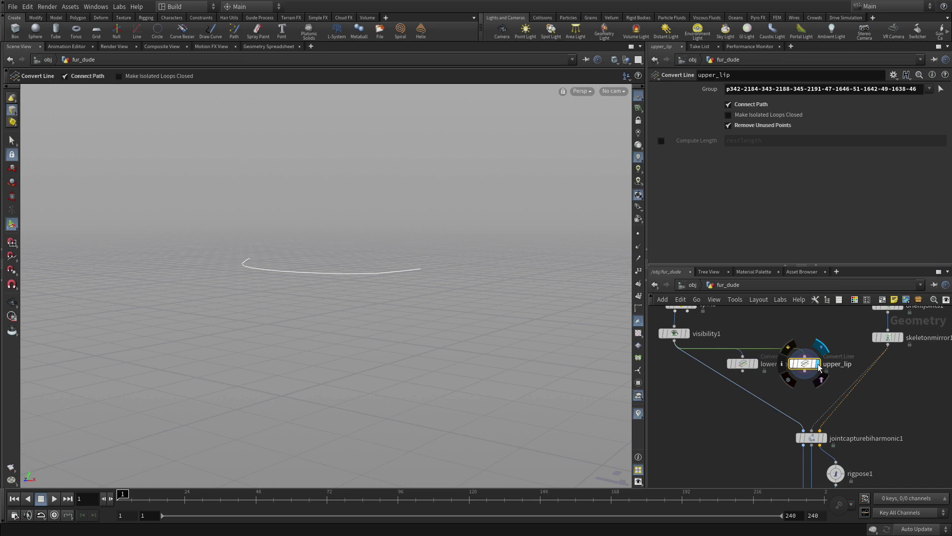
click(687, 339)
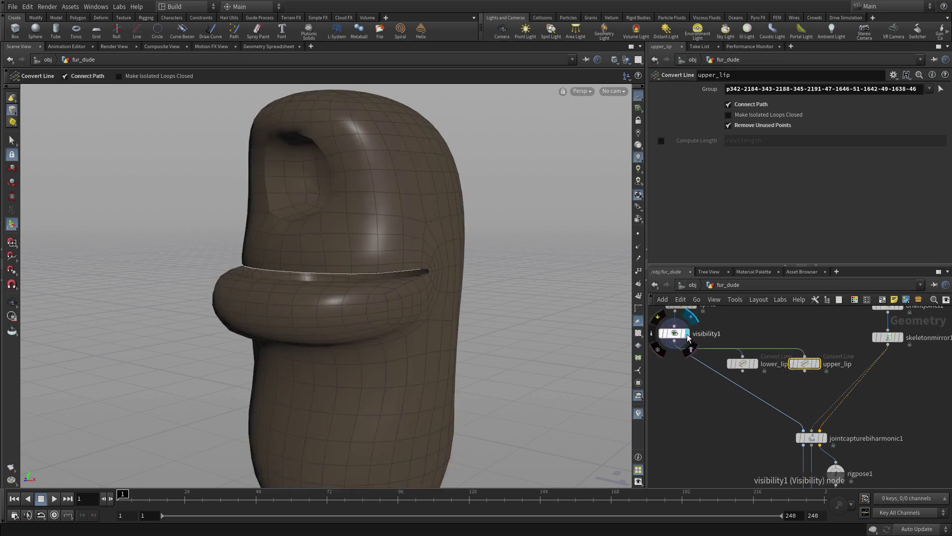
Select the lower_lip and upper_lip nodes to check where their curves lie on the body mesh.
click(674, 333)
drag(728, 331, 818, 370)
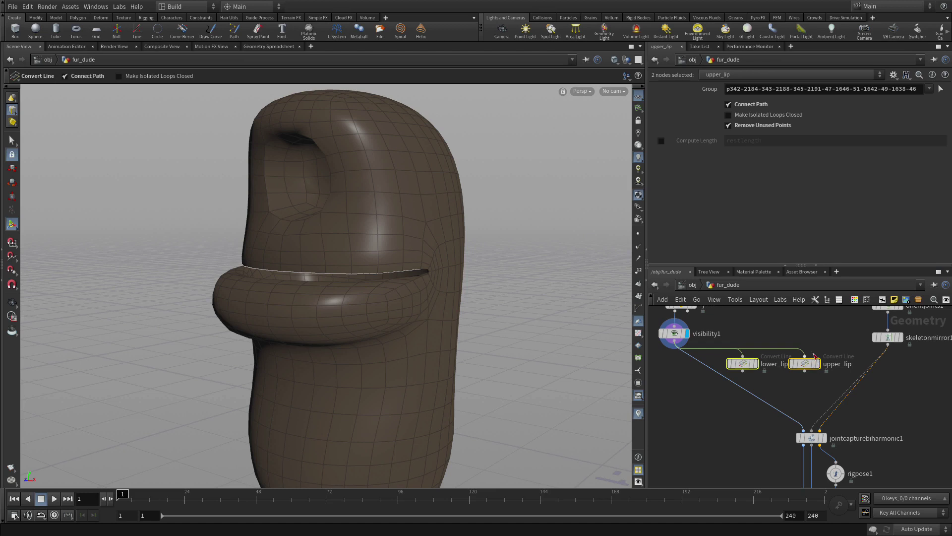
click(815, 357)
click(746, 364)
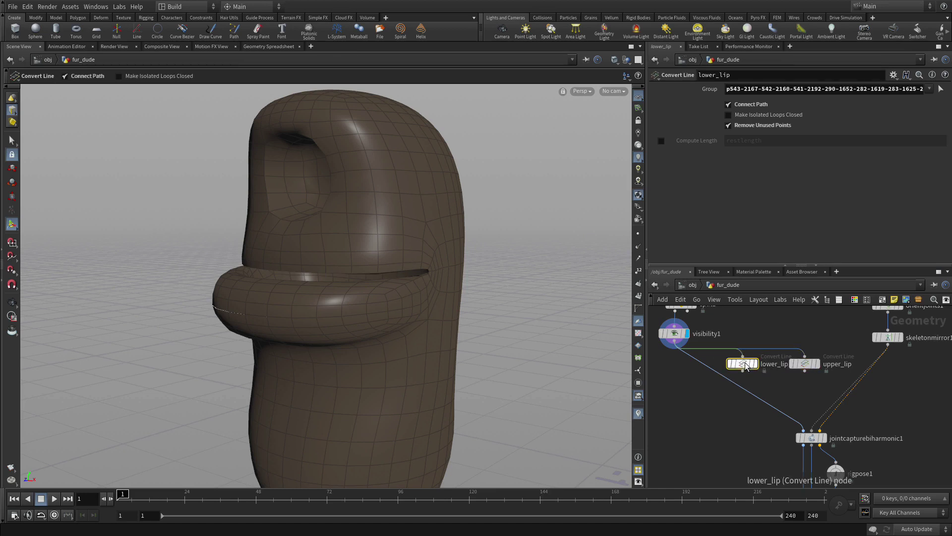
click(791, 326)
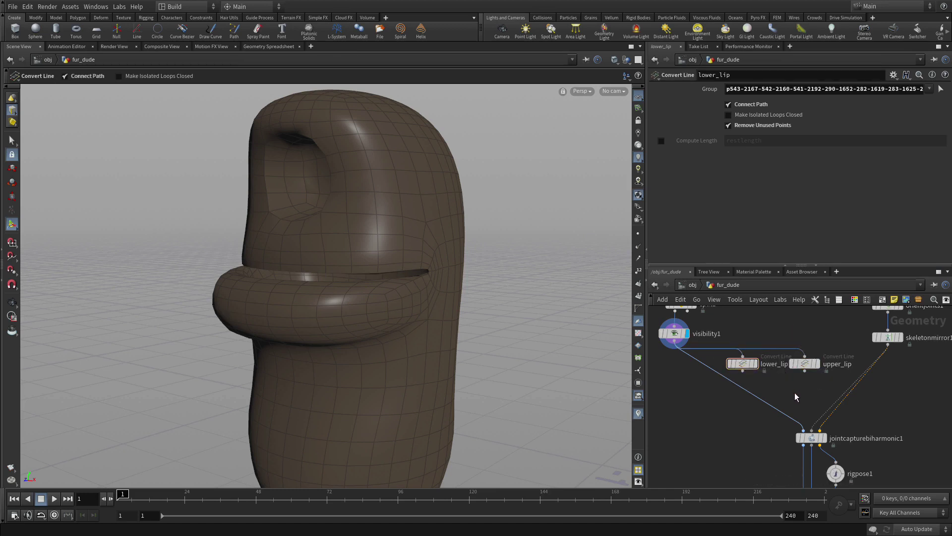
Rearrange visibility1, lower_lip and upper_lip to make room in the network below the lip nodes.
middle_drag(796, 397, 813, 441)
drag(832, 440, 666, 340)
drag(775, 429, 736, 391)
click(803, 425)
drag(819, 419, 764, 376)
Add a Merge Packed node below the lower_lip and upper_lip nodes.
click(802, 404)
key(Tab)
text(merge)
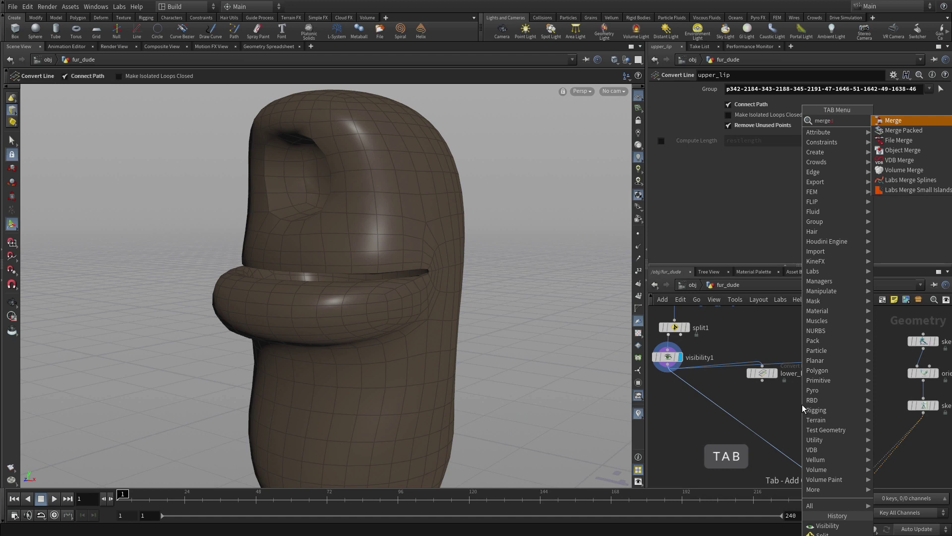
key(Return)
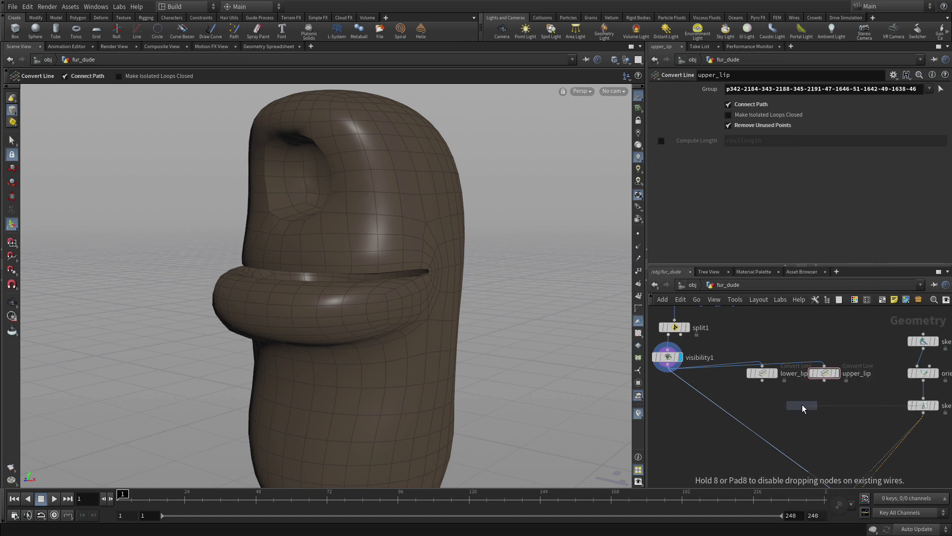
click(801, 421)
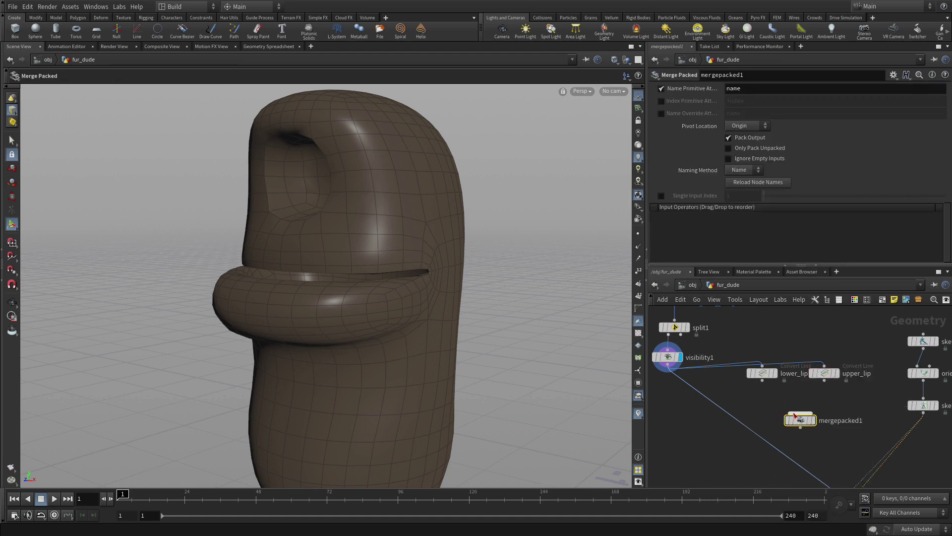
Connect lower_lip as the first input and upper_lip as the second input of mergepacked1.
click(763, 383)
click(800, 413)
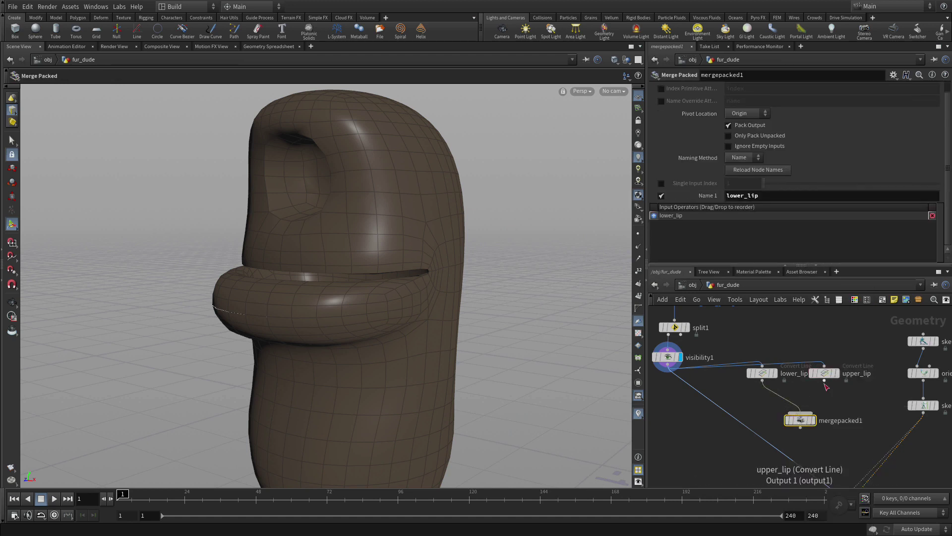
click(826, 386)
click(801, 412)
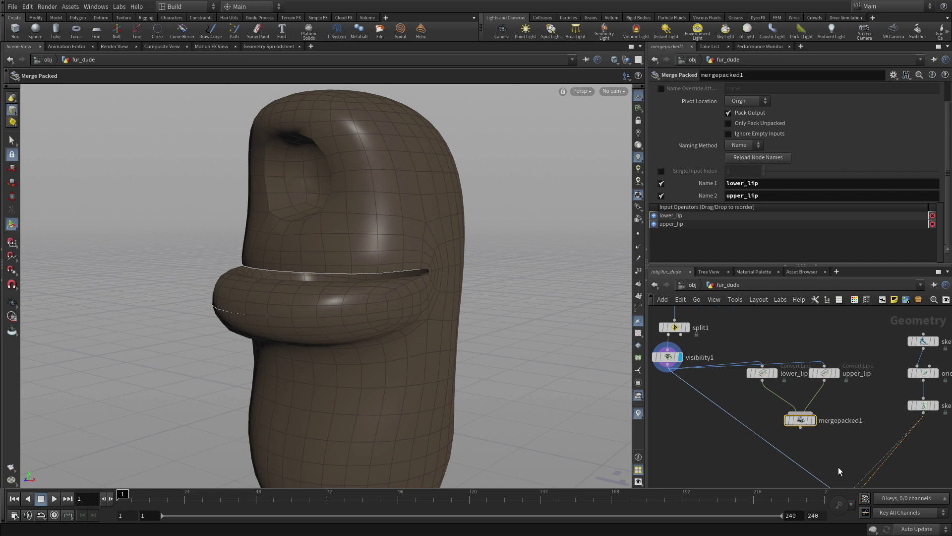
Connect the output of mergepacked1 directly to the second input of jointcapturebiharmonic1.
middle_drag(847, 442, 839, 402)
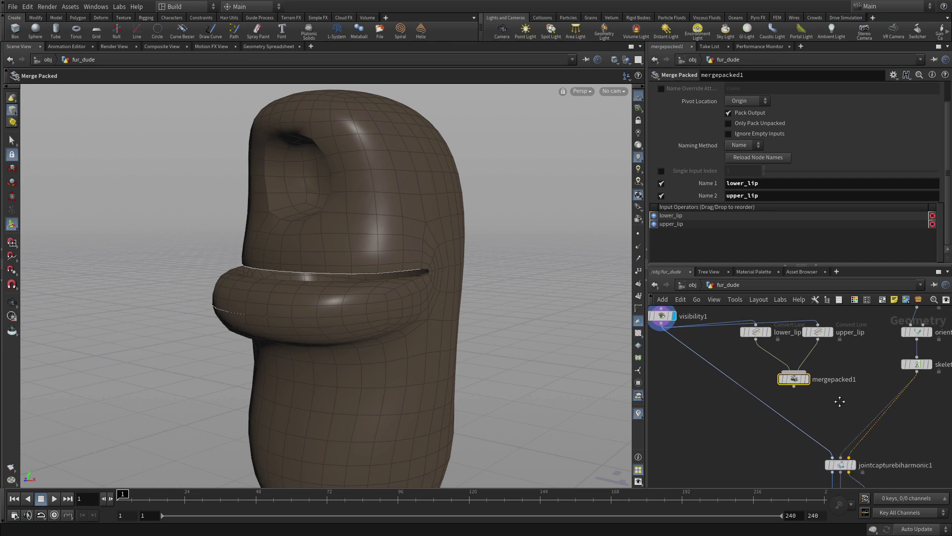
click(794, 386)
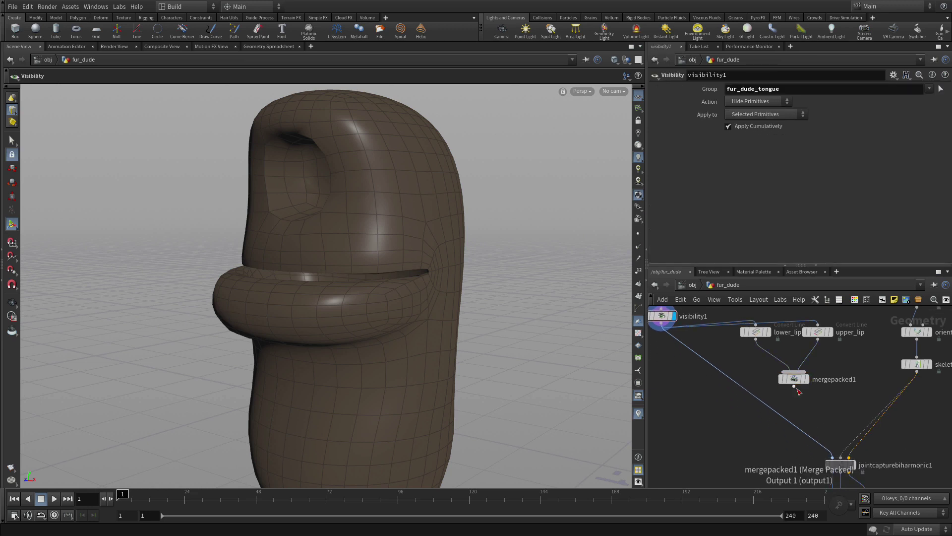
click(843, 439)
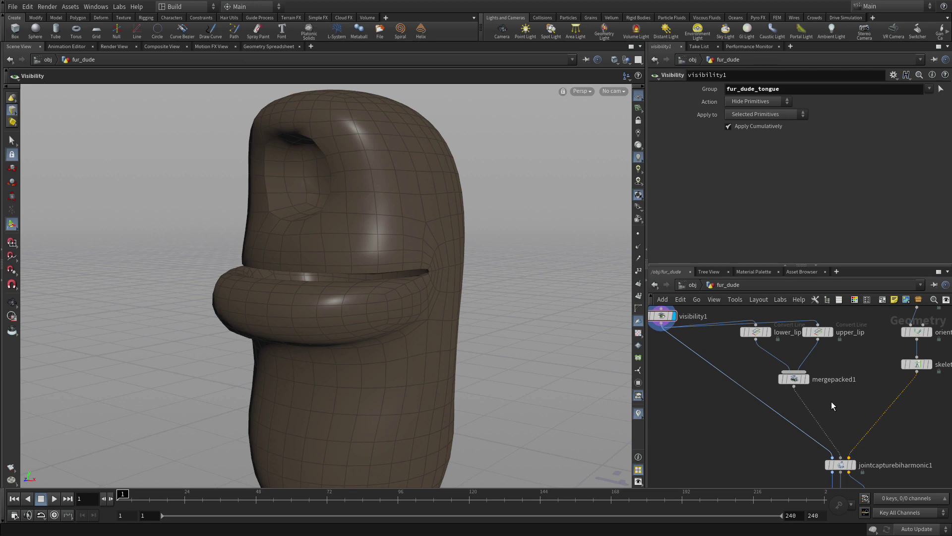
Add an Attach Capture Geo node between mergepacked1 and jointcapturebiharmonic1.
key(Tab)
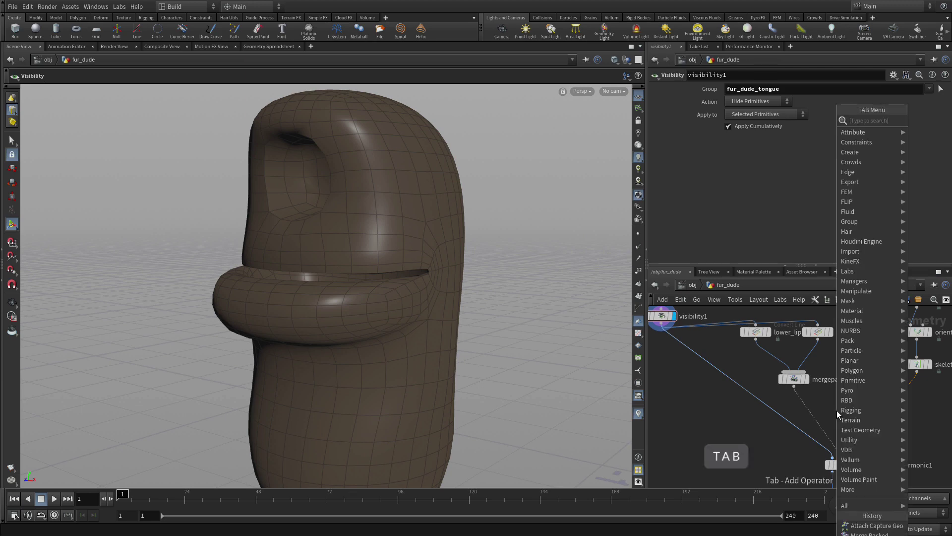
text(atta)
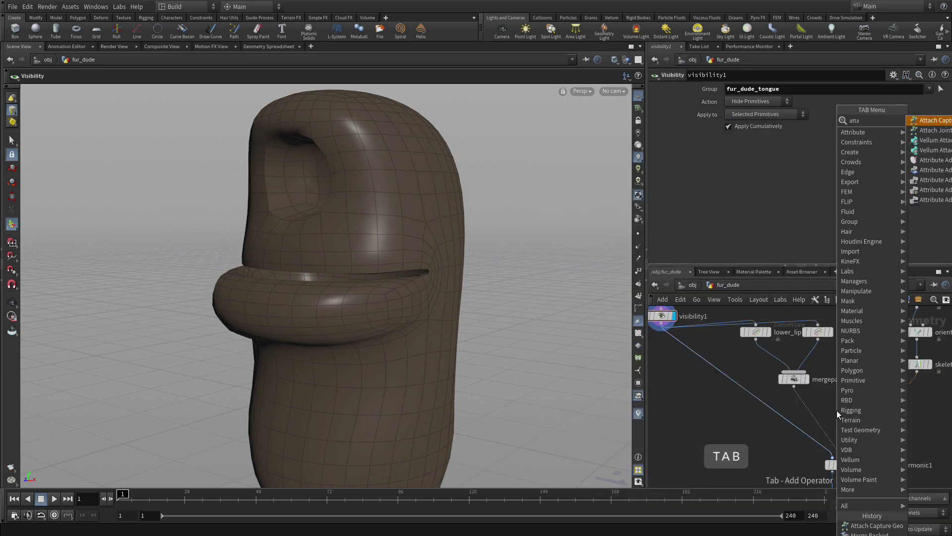
key(Return)
click(837, 410)
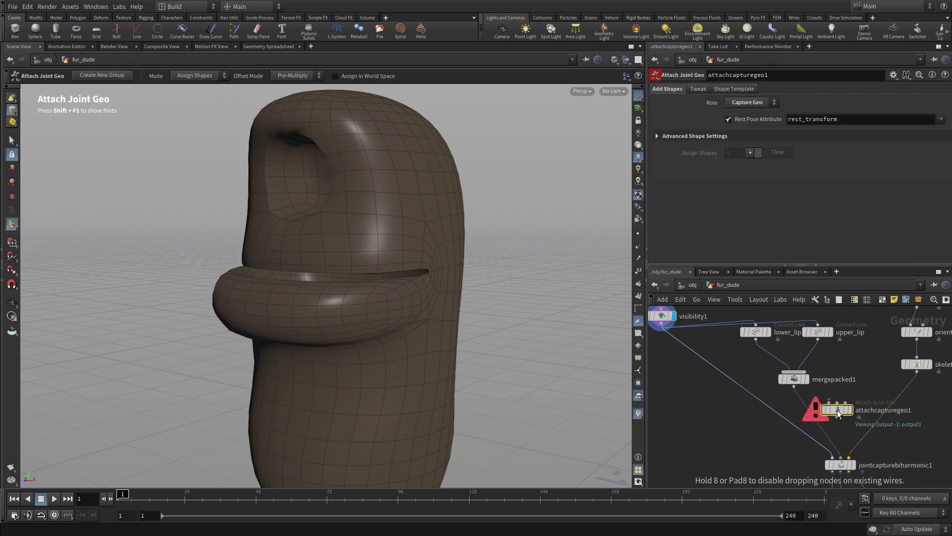
Connect the mirrored skeleton to the first input of attachcapturegeo1 and feed mergepacked1 into it as the shape geometry.
click(918, 372)
click(829, 401)
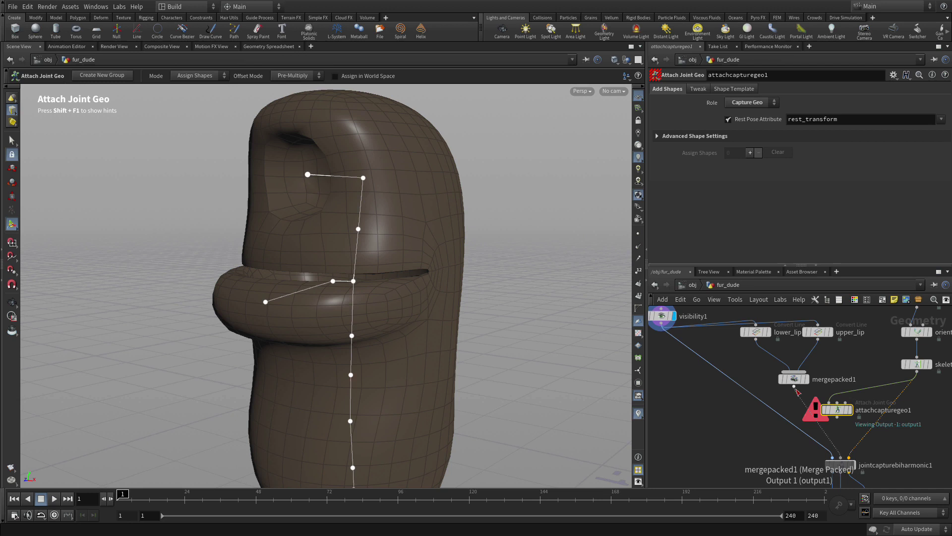
click(794, 387)
click(825, 401)
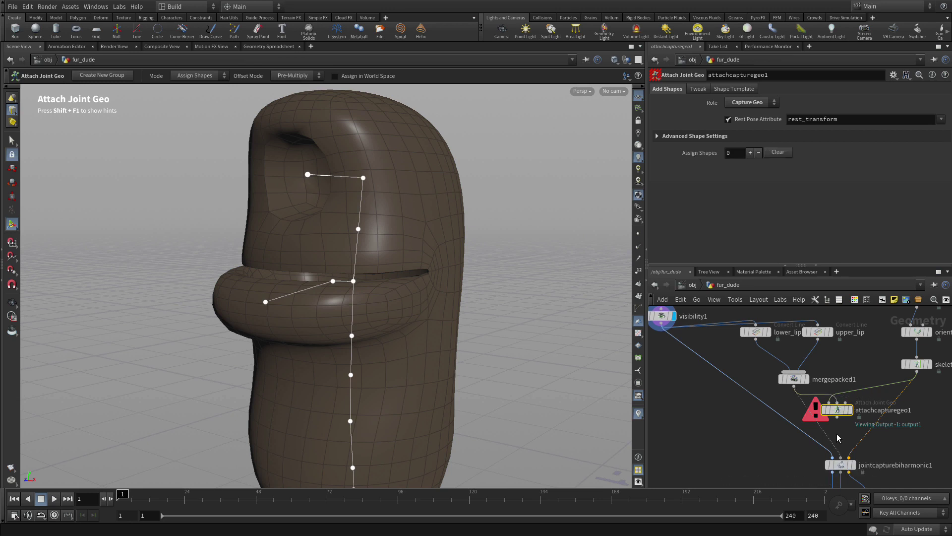
Connect attachcapturegeo1 to the second input of jointcapturebiharmonic1 and position the node just above it.
click(838, 418)
click(841, 457)
drag(847, 415, 842, 425)
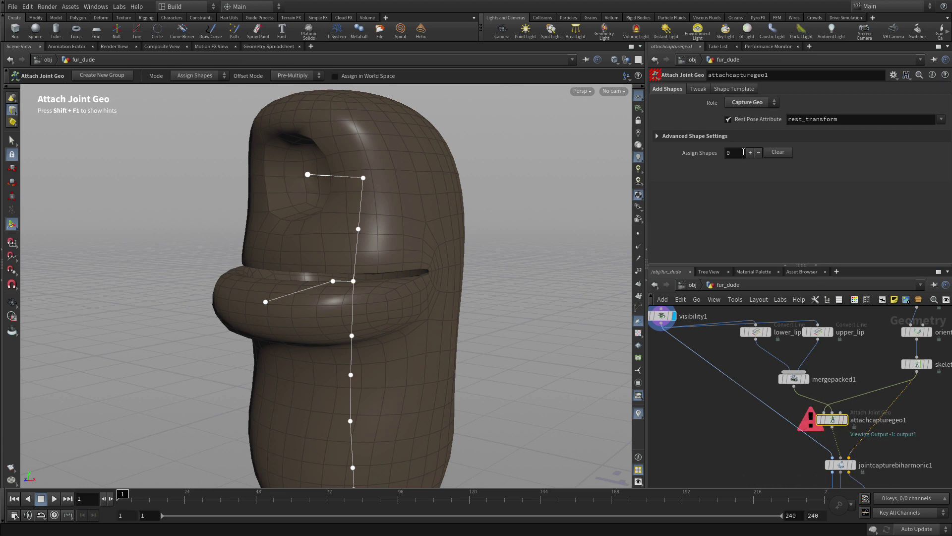
Set Assign Shapes to 2 on attachcapturegeo1, adding two shape entries.
click(750, 153)
click(750, 153)
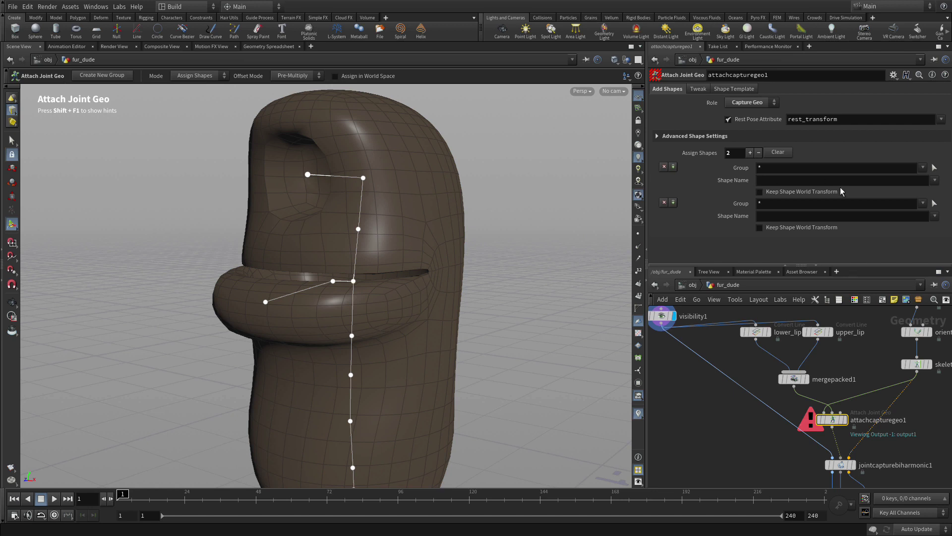
click(728, 119)
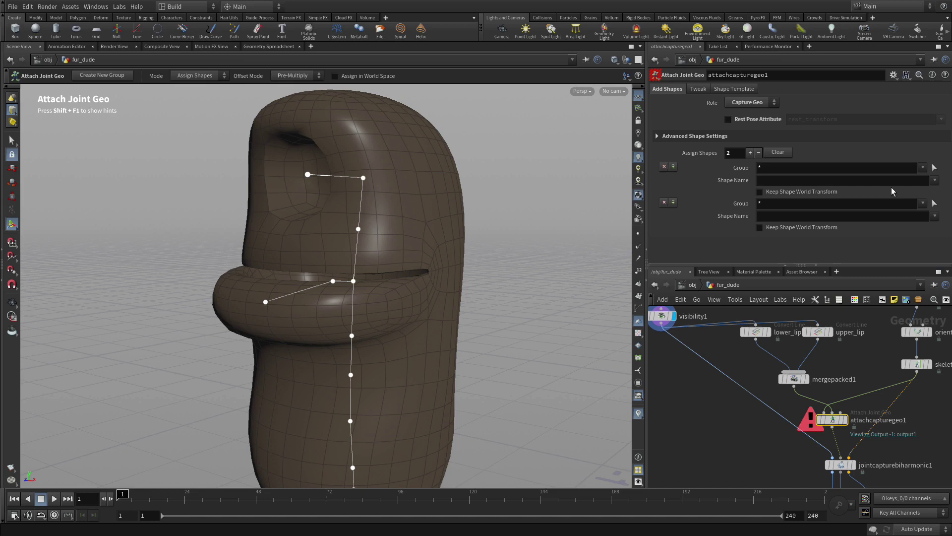
click(923, 168)
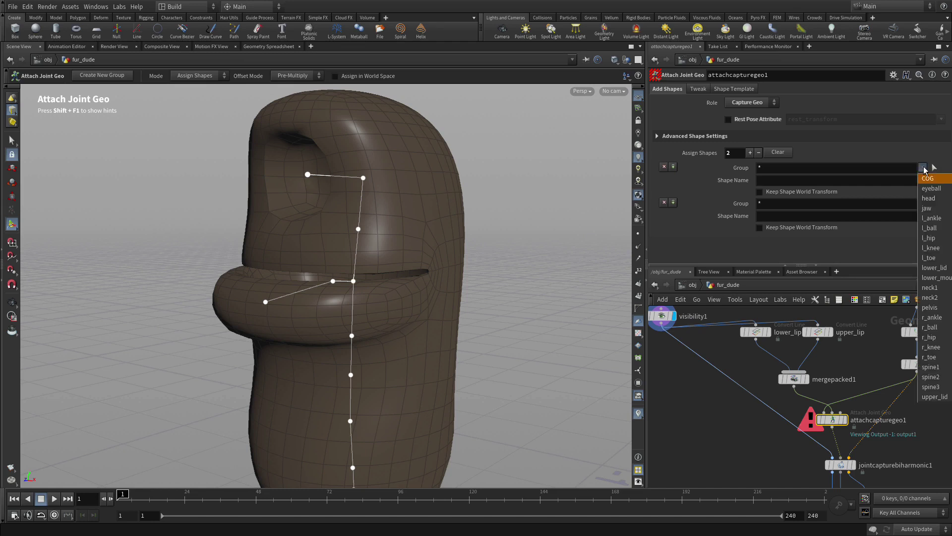
click(936, 278)
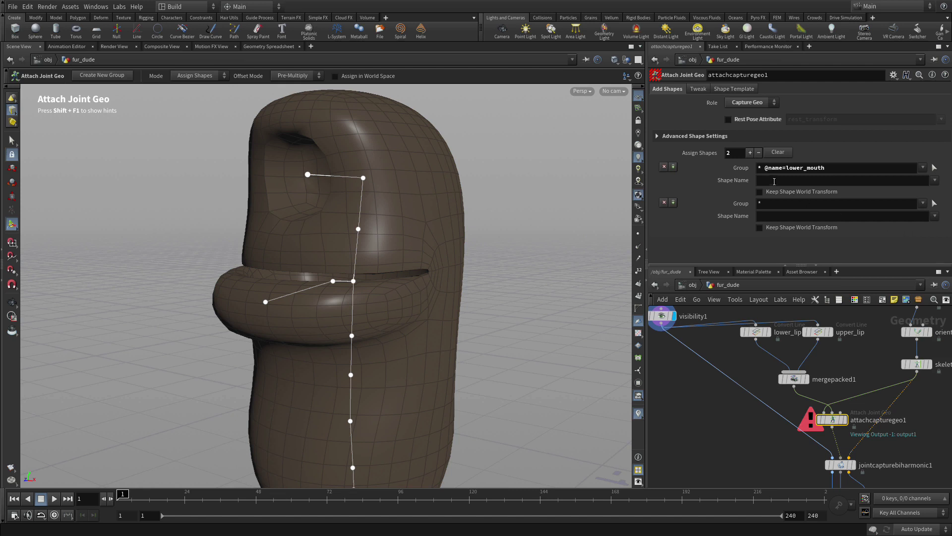
click(765, 169)
key(BackSpace)
key(BackSpace)
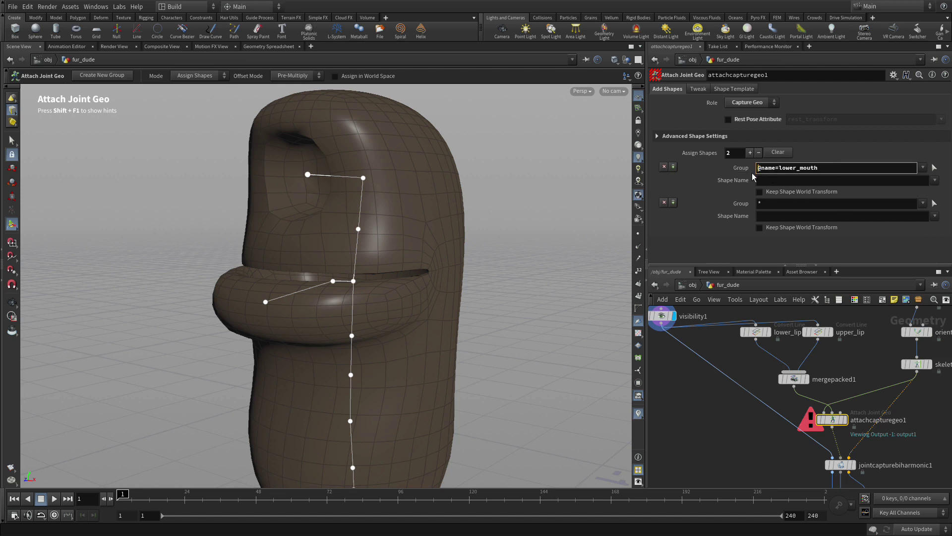
click(767, 202)
key(BackSpace)
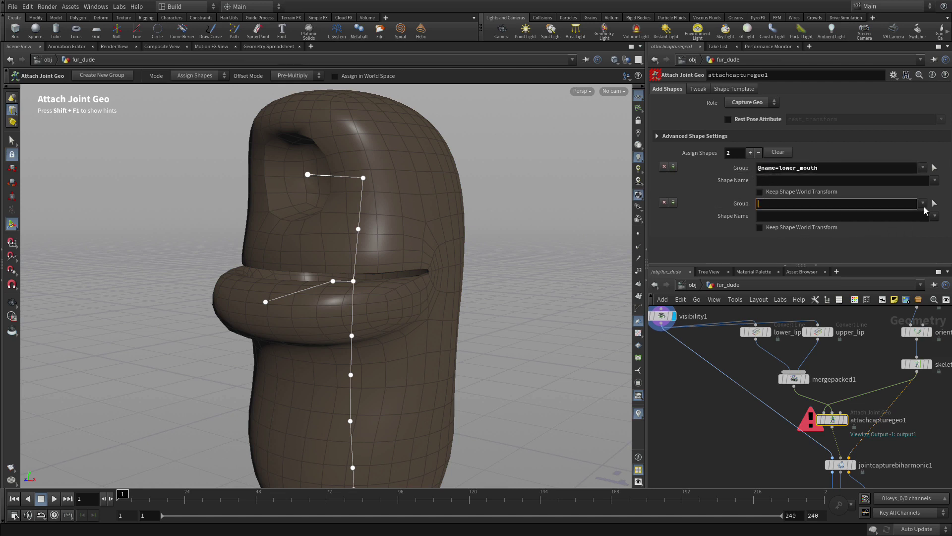
click(923, 204)
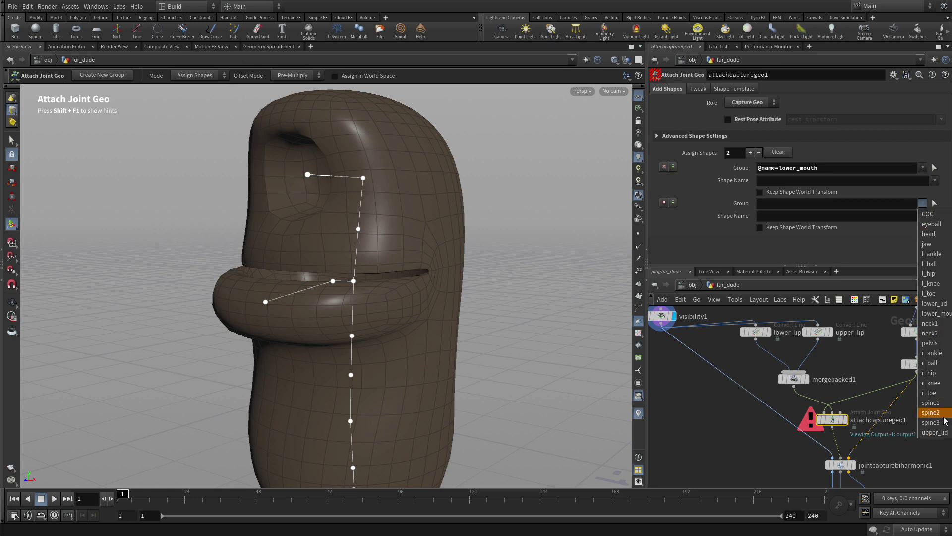
click(941, 333)
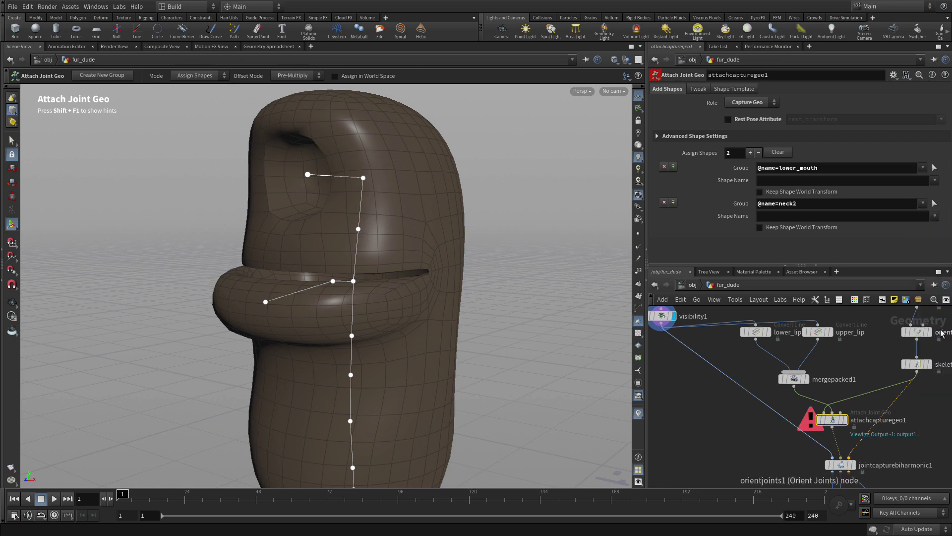
Assign lower_lip to the first shape and upper_lip to the second, and enable Keep Shape World Transform for both.
click(935, 181)
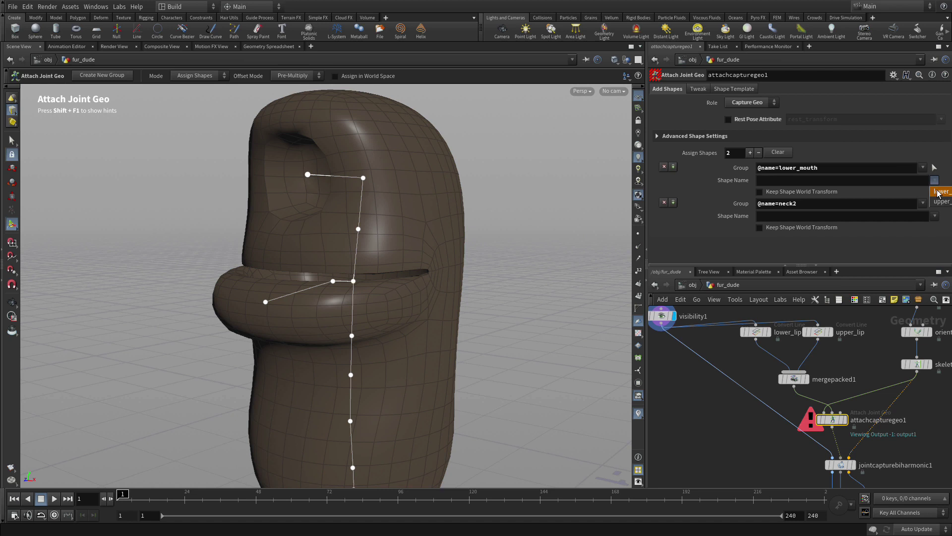
click(938, 192)
click(935, 216)
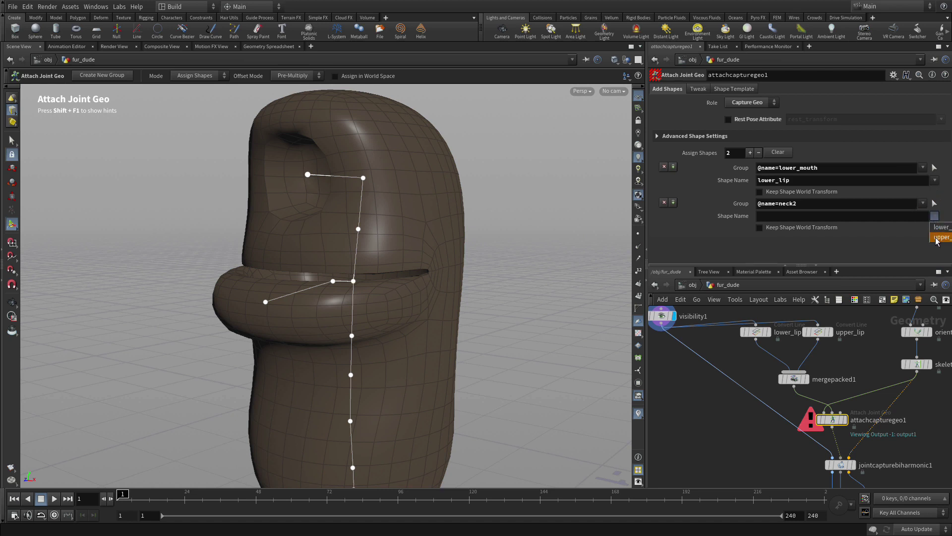
click(938, 237)
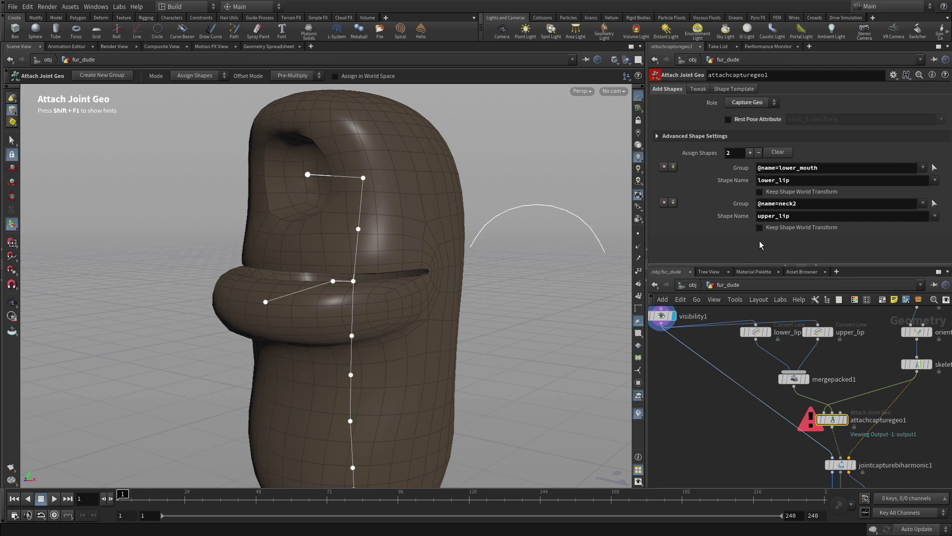
click(772, 193)
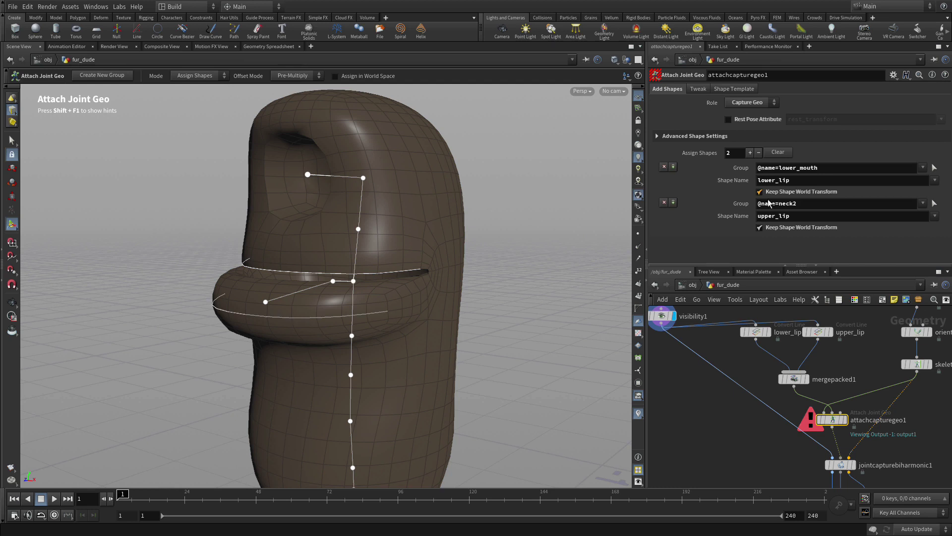
Display the output of jointcapturebiharmonic1 in the viewport.
middle_drag(747, 451, 713, 429)
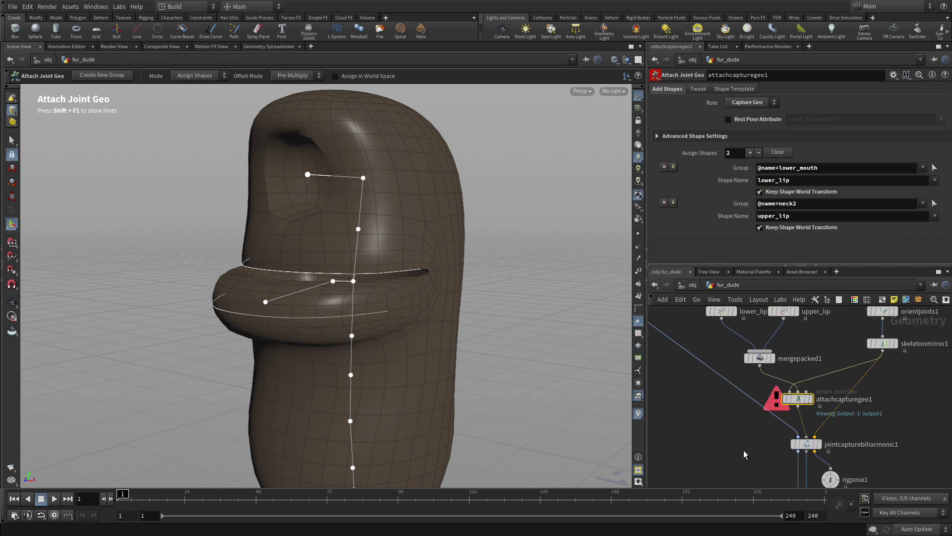
mouse_move(821, 435)
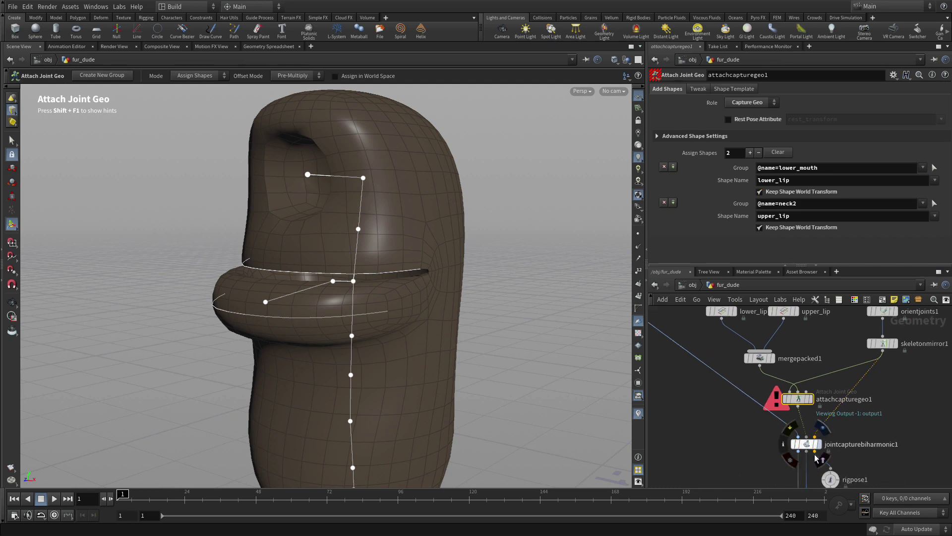
click(813, 454)
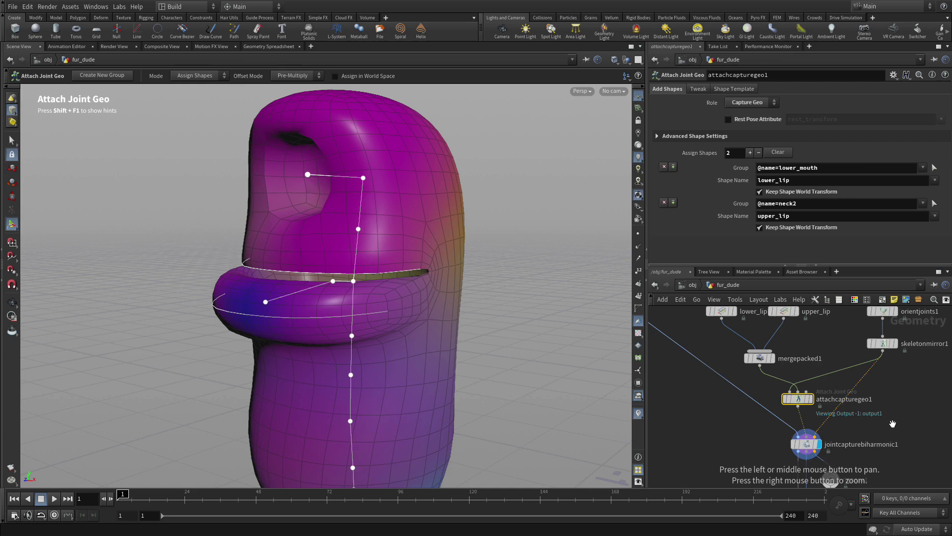
Bypass and re-enable attachcapturegeo1 to compare the body's capture weights with and without the lip curves.
alt+scroll(892, 424, up, 3)
alt+middle_drag(891, 420, 904, 372)
mouse_move(766, 338)
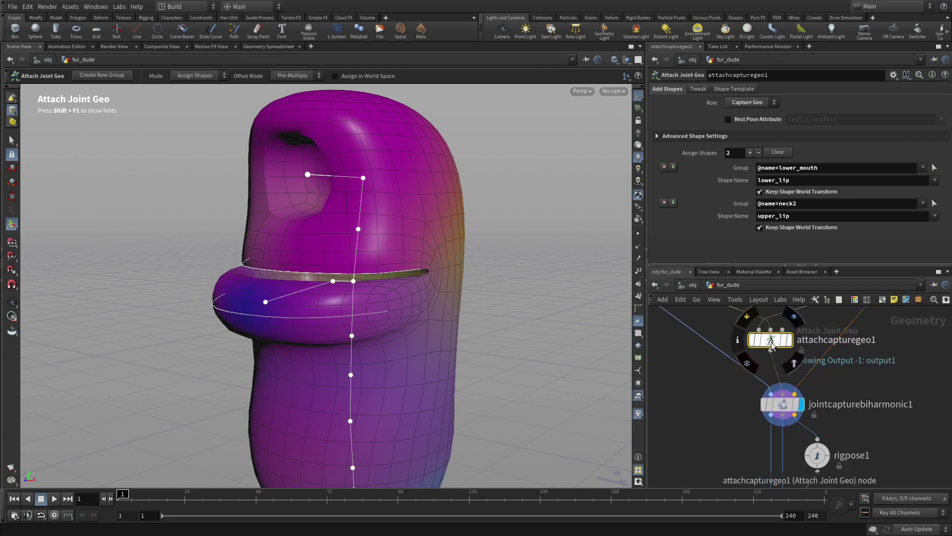
click(747, 318)
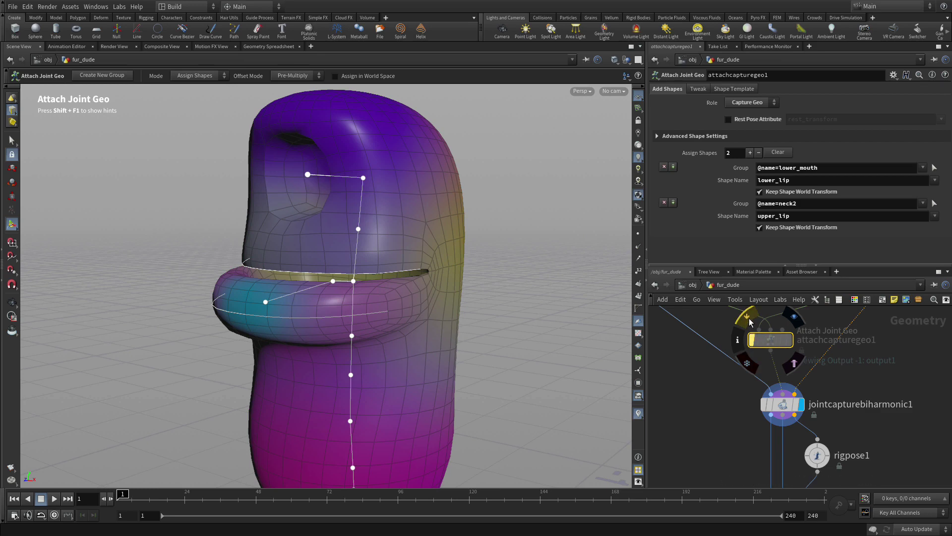
click(749, 321)
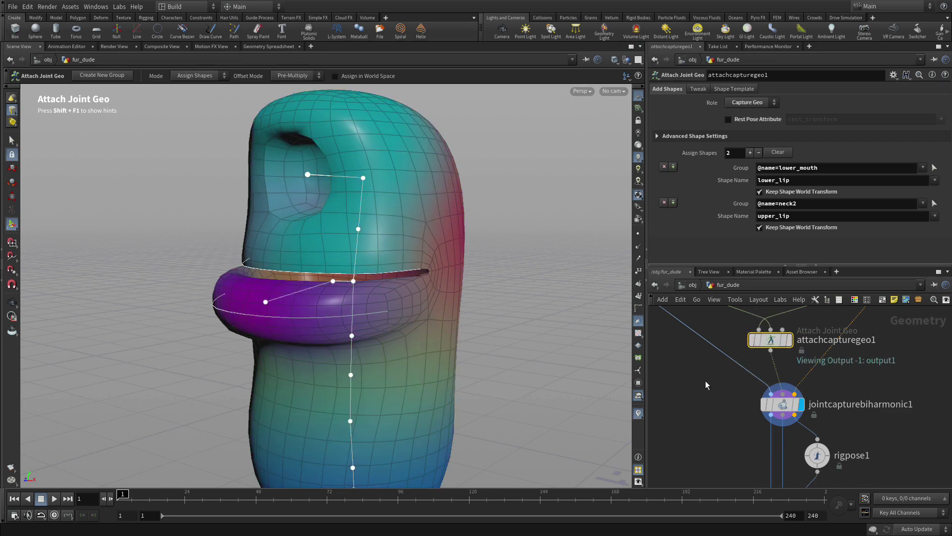
mouse_move(323, 280)
alt+mouse_down()
mouse_move(515, 264)
mouse_move(324, 280)
alt+mouse_up()
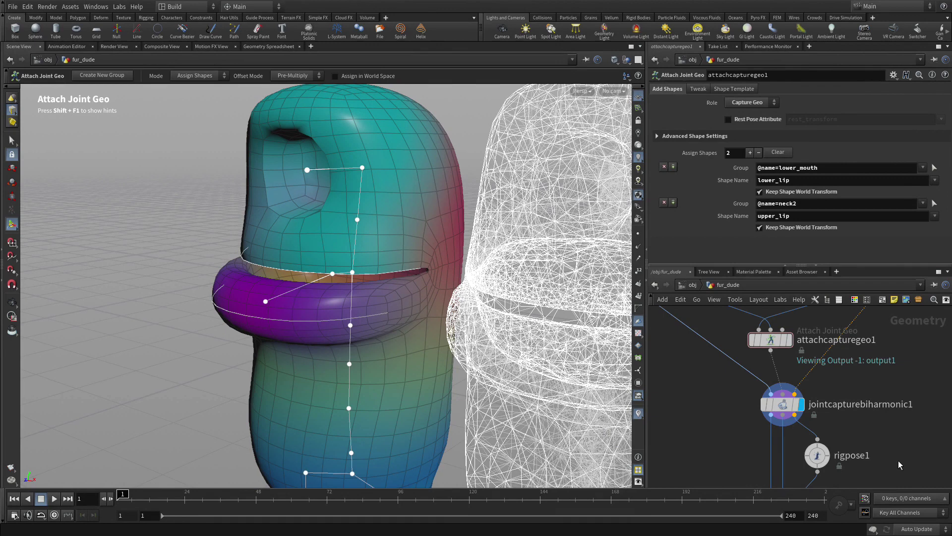
Display bonedeform1 and clear all transformations from rigpose1.
middle_drag(900, 465, 893, 384)
click(792, 434)
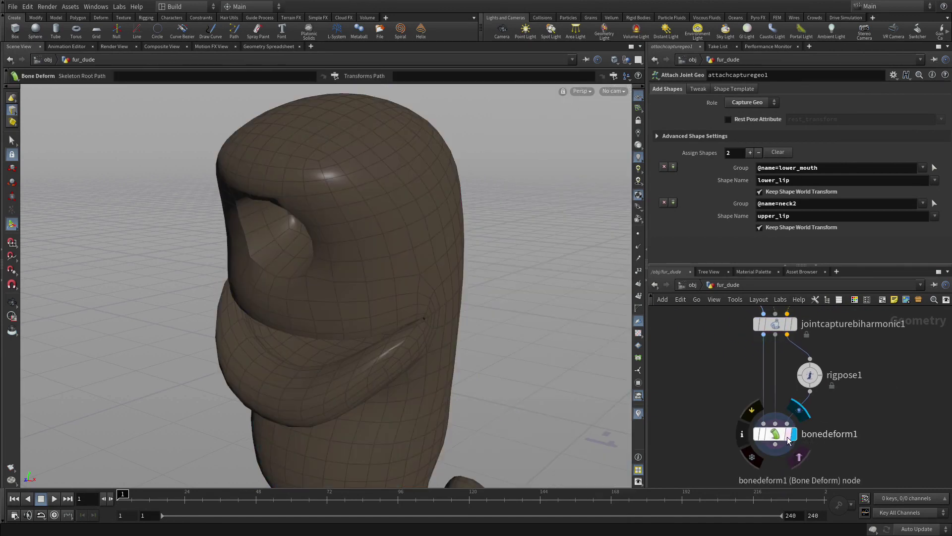
click(773, 436)
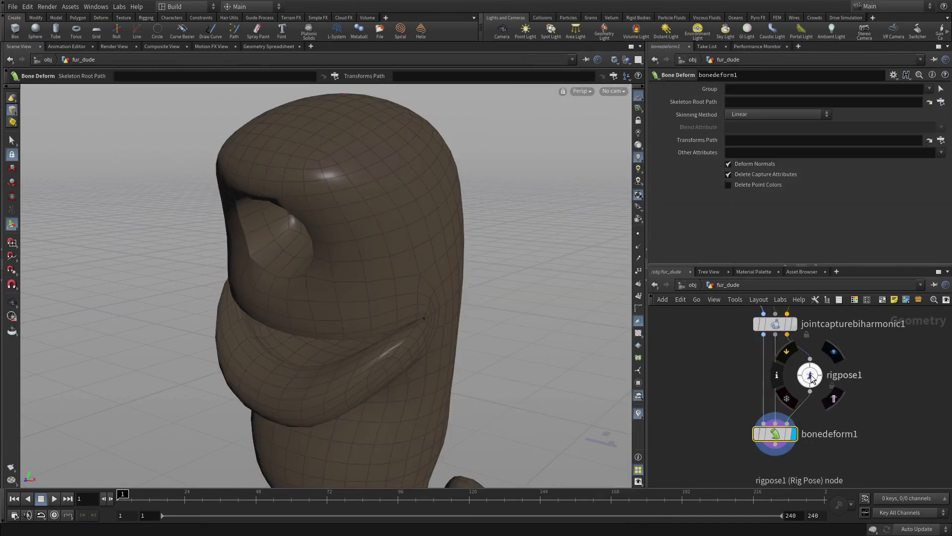
click(812, 377)
scroll(759, 169, up, 3)
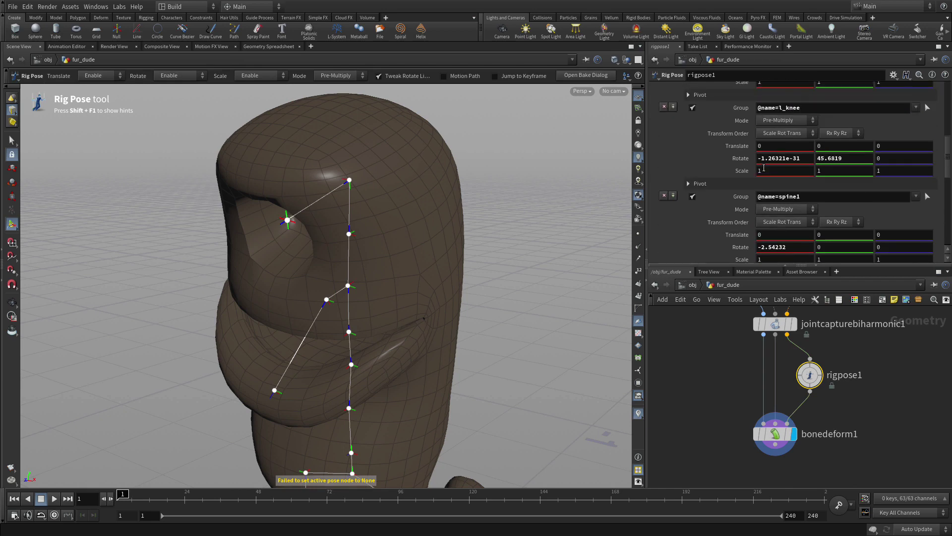
scroll(764, 168, up, 5)
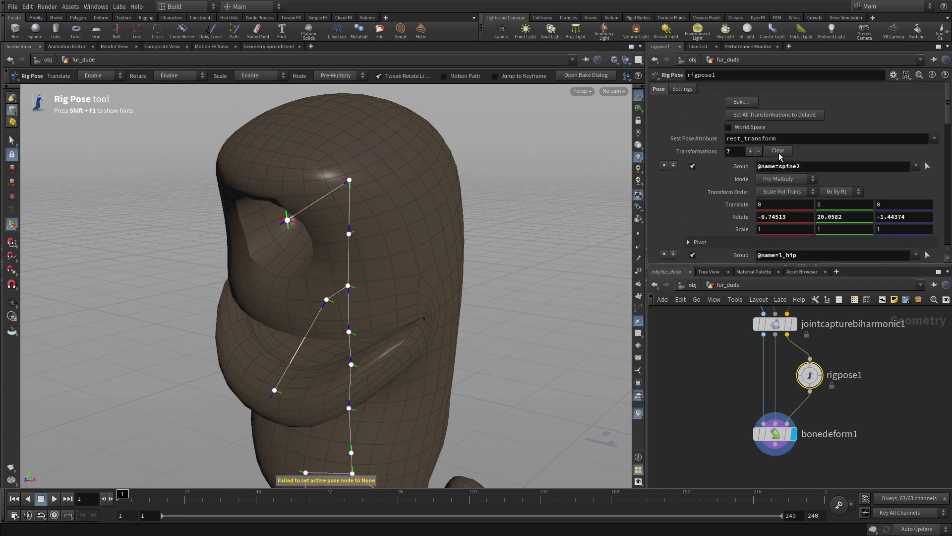
click(778, 152)
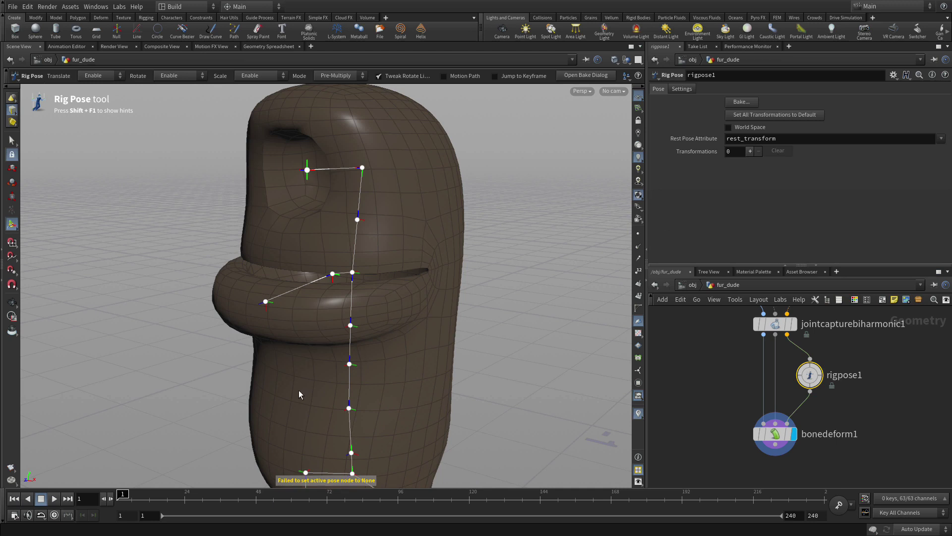
Pose the mouth open by rotating the jaw joint about 14.6 degrees in Y and the neck2 joint about -40.5 degrees in X.
click(333, 274)
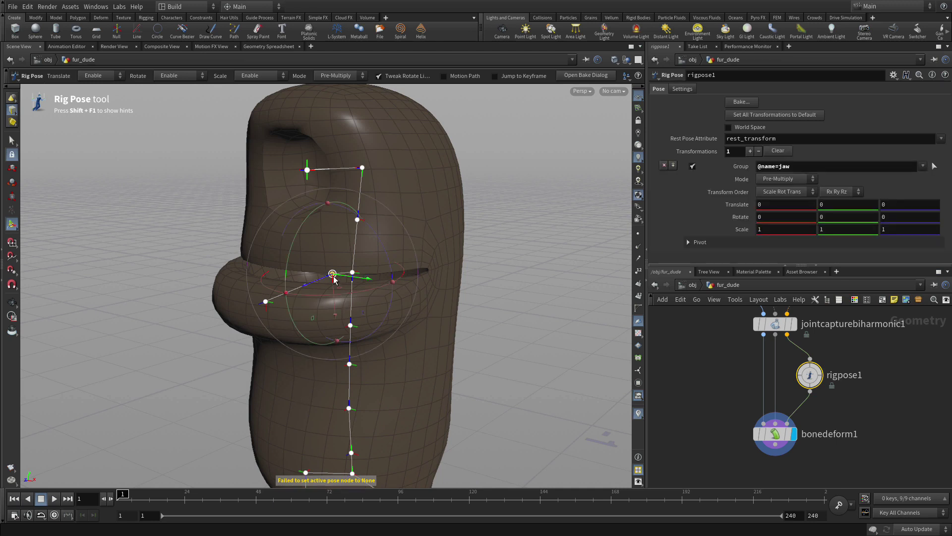
drag(291, 245, 273, 266)
click(357, 220)
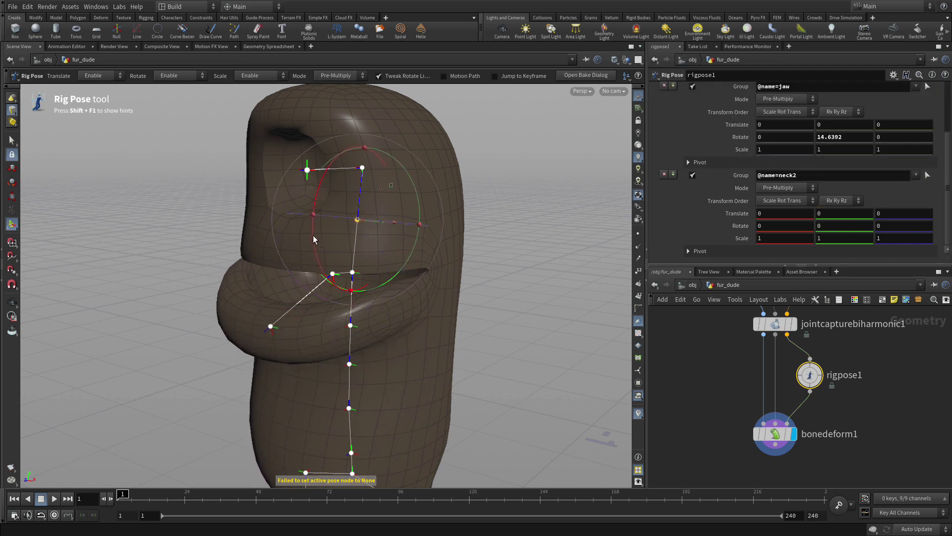
drag(314, 239, 330, 217)
alt+drag(398, 223, 354, 215)
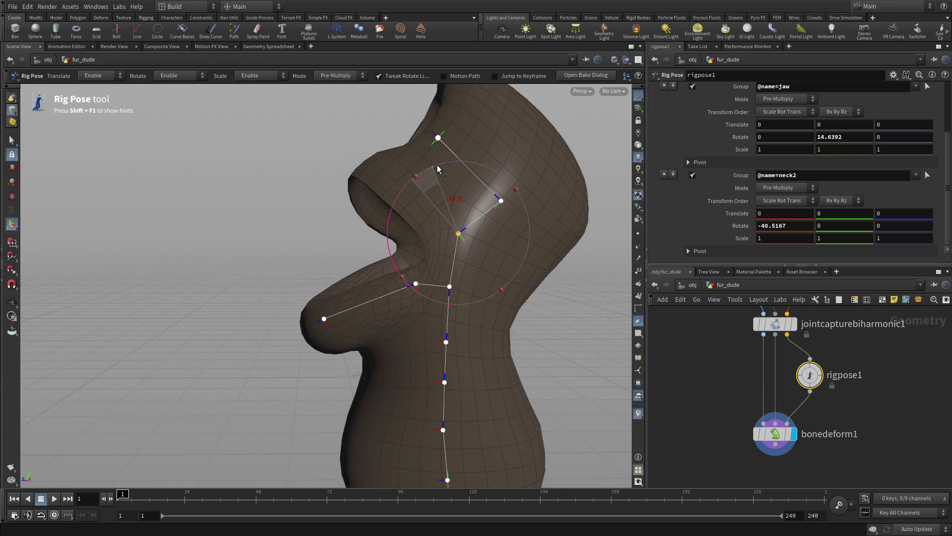